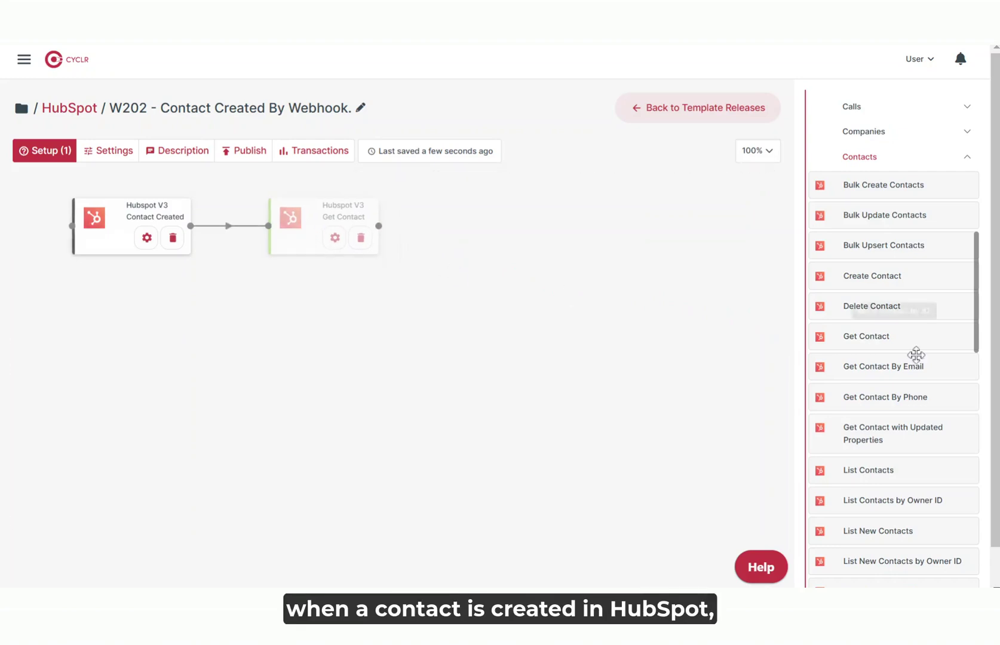
# Add a Sales SaaS Create Contact step and connect it after Get Contact.
pyautogui.scroll(-1, 980, 561)
pyautogui.click(886, 517)
pyautogui.scroll(-3, 885, 520)
pyautogui.moveTo(872, 377); pyautogui.dragTo(562, 224)
pyautogui.moveTo(379, 186); pyautogui.dragTo(502, 190)
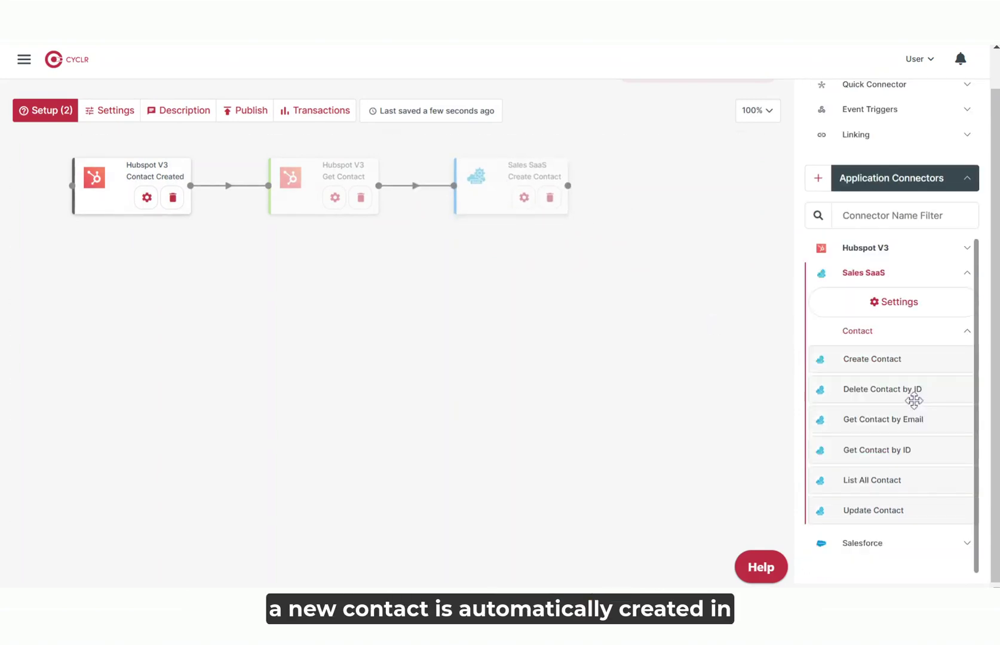
# Add a HubSpot Create Task step and wire it into the flow.
pyautogui.scroll(3, 920, 384)
pyautogui.click(920, 382)
pyautogui.scroll(-5, 917, 335)
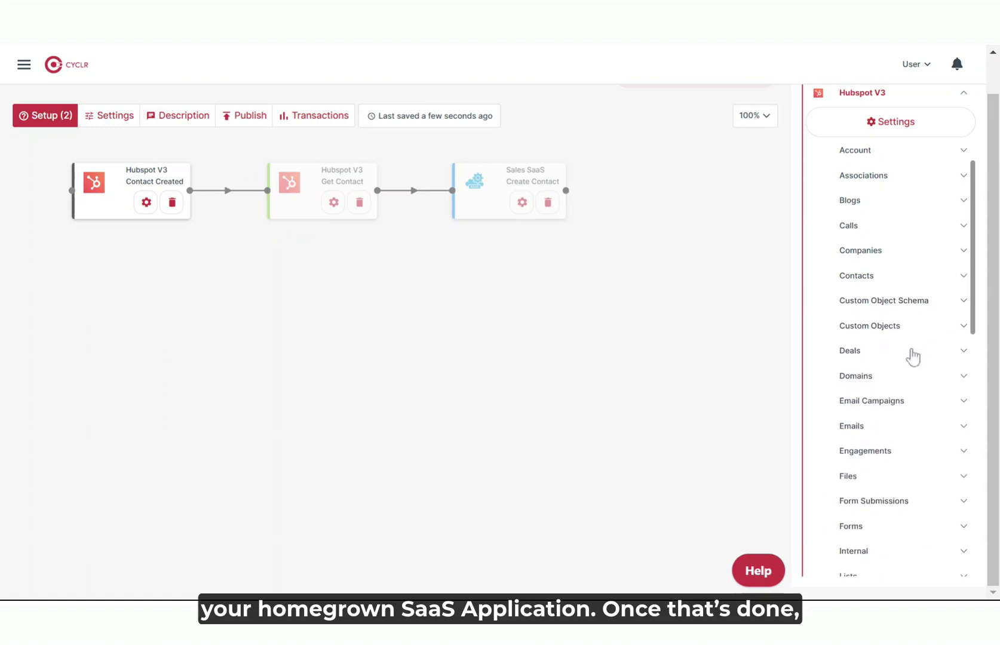
pyautogui.scroll(-7, 864, 389)
pyautogui.click(850, 437)
pyautogui.scroll(-5, 884, 393)
pyautogui.moveTo(849, 174); pyautogui.dragTo(275, 316)
pyautogui.moveTo(377, 191); pyautogui.dragTo(250, 317)
pyautogui.moveTo(250, 316); pyautogui.dragTo(200, 313)
# Add a HubSpot Create Associations step after Create Task, then open the Application Connector Library.
pyautogui.scroll(12, 878, 365)
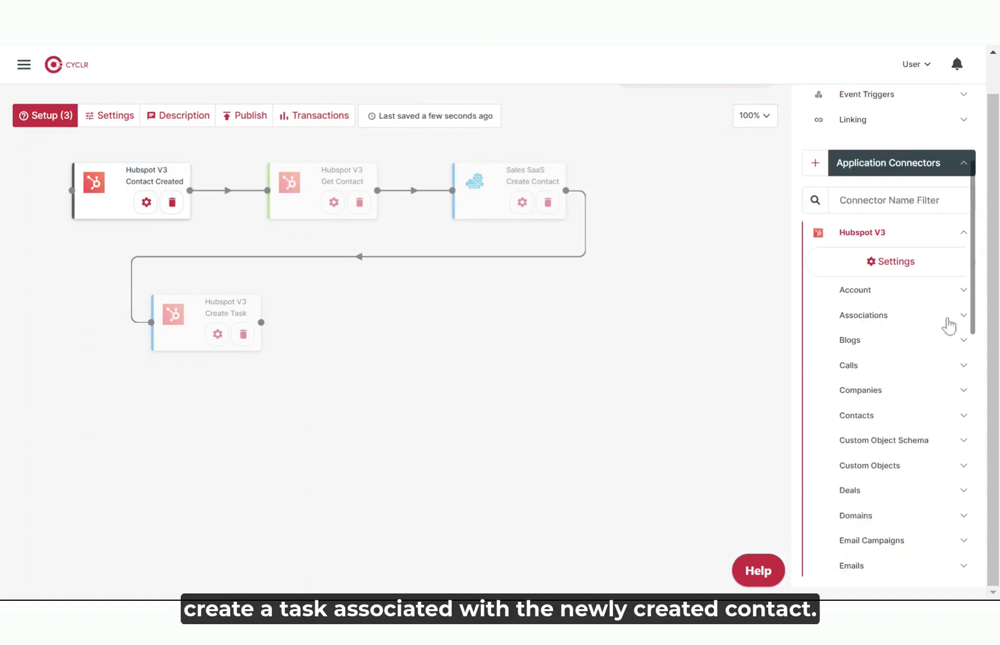
pyautogui.click(949, 315)
pyautogui.click(899, 366)
pyautogui.moveTo(878, 393); pyautogui.dragTo(385, 330)
pyautogui.moveTo(261, 322); pyautogui.dragTo(396, 321)
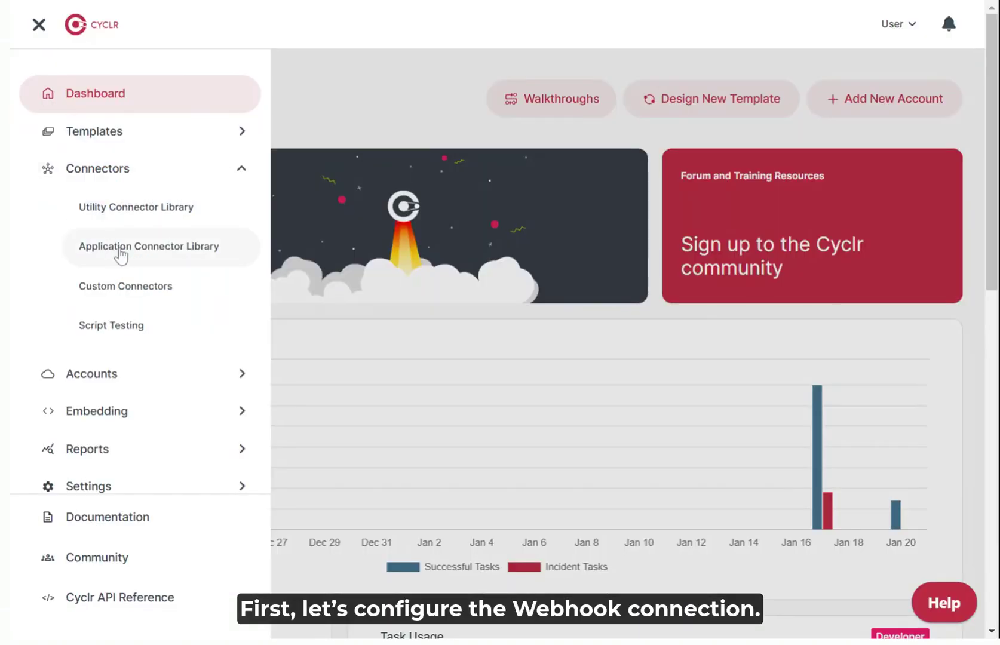
pyautogui.click(121, 253)
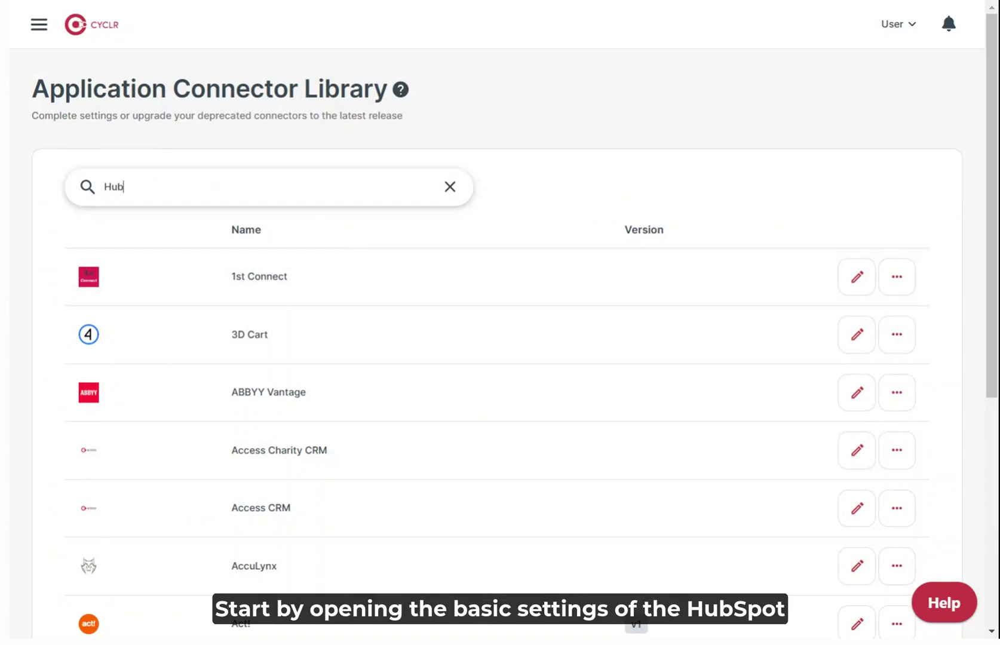
# Filter the library to Hubspot and copy the Hubspot V3 connector's Webhook URL from its Settings.
pyautogui.press('Return')
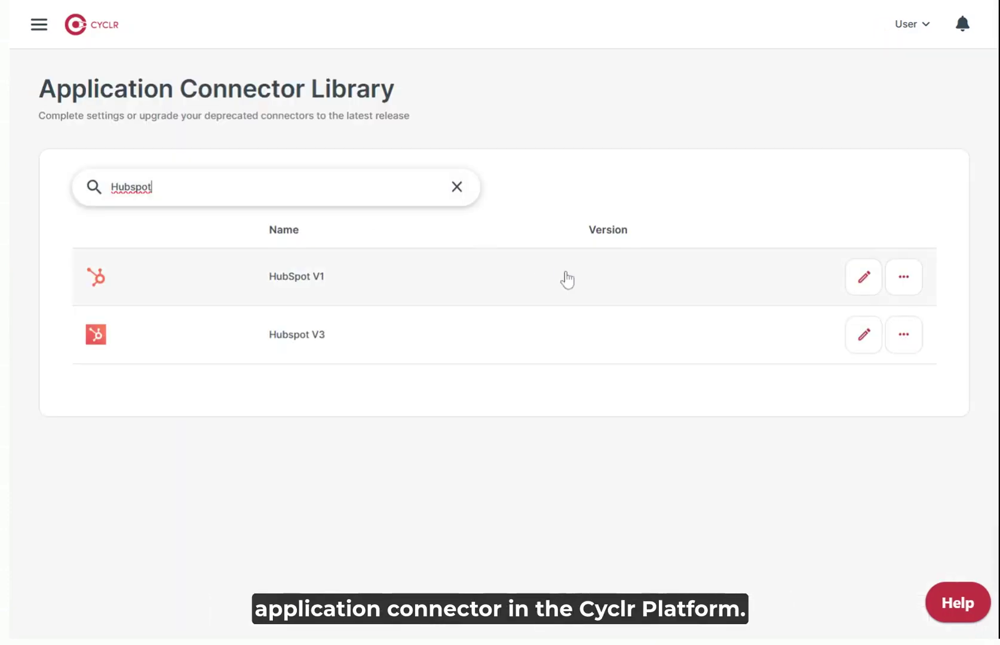
pyautogui.click(852, 347)
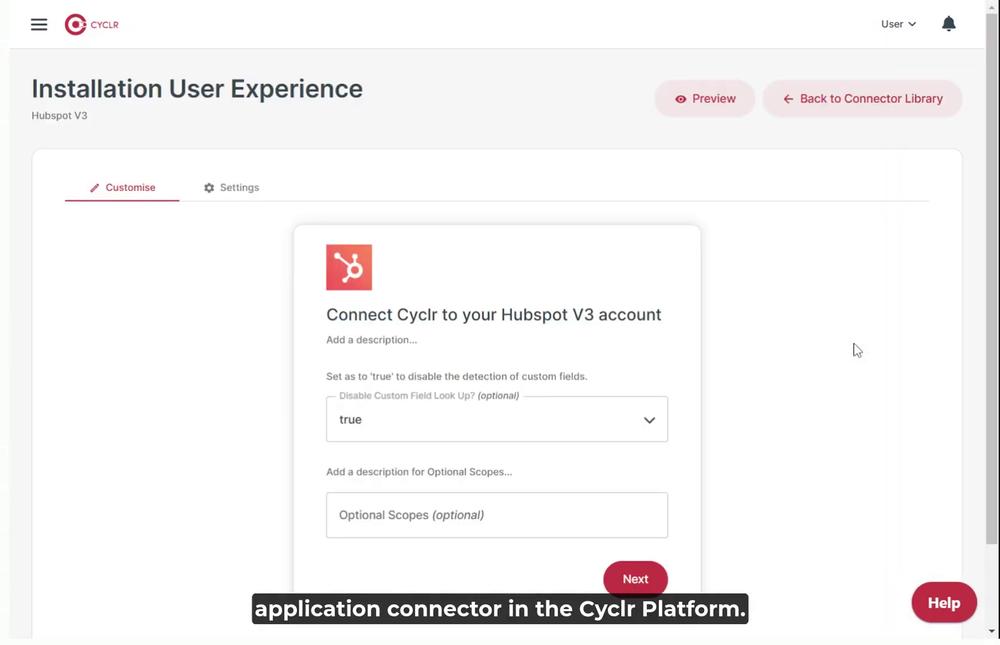
pyautogui.click(252, 203)
pyautogui.scroll(-7, 251, 203)
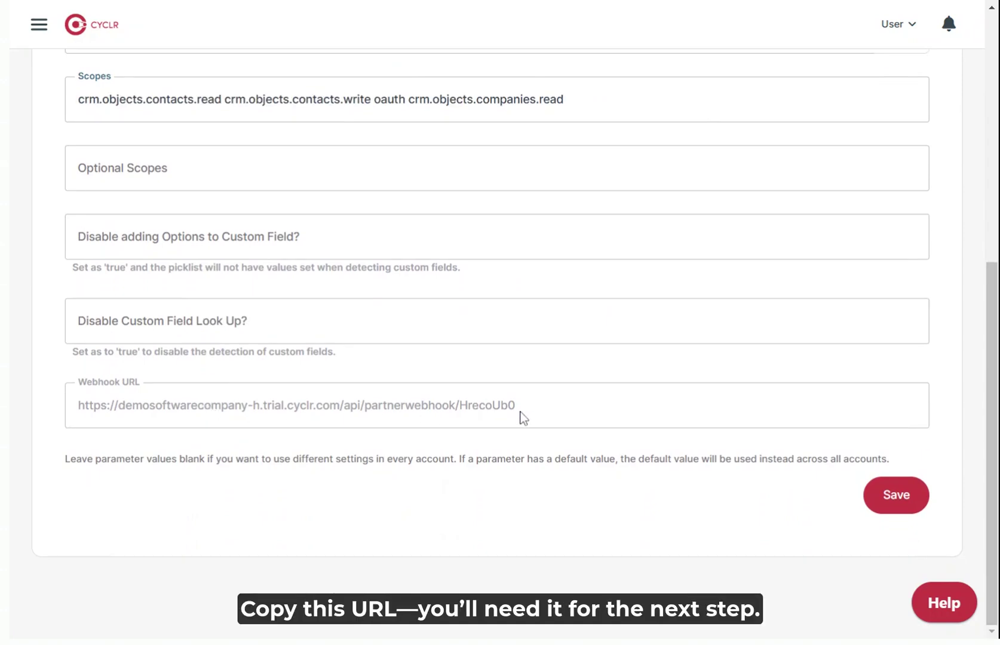
pyautogui.moveTo(523, 418); pyautogui.dragTo(124, 417)
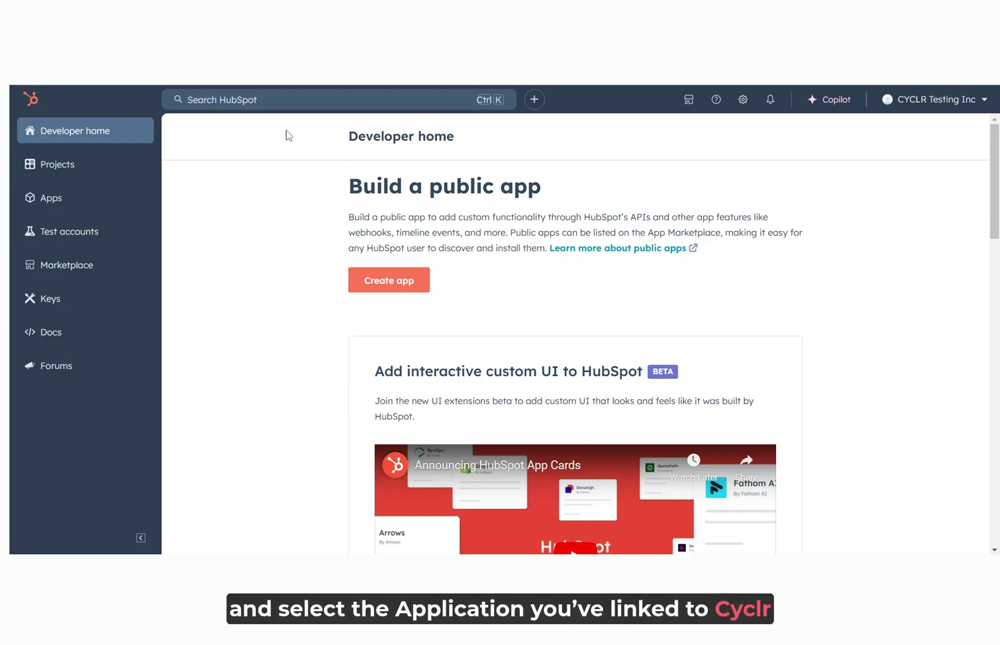
# Go to the CyclrIntegrationSaaS1 developer app's webhook settings.
pyautogui.click(74, 199)
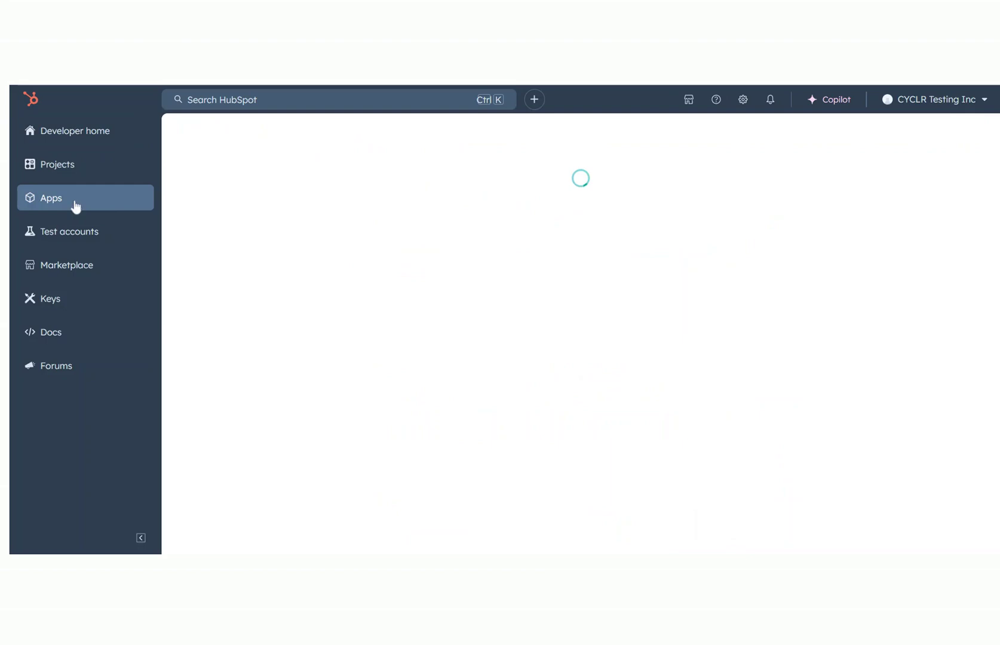
pyautogui.click(463, 302)
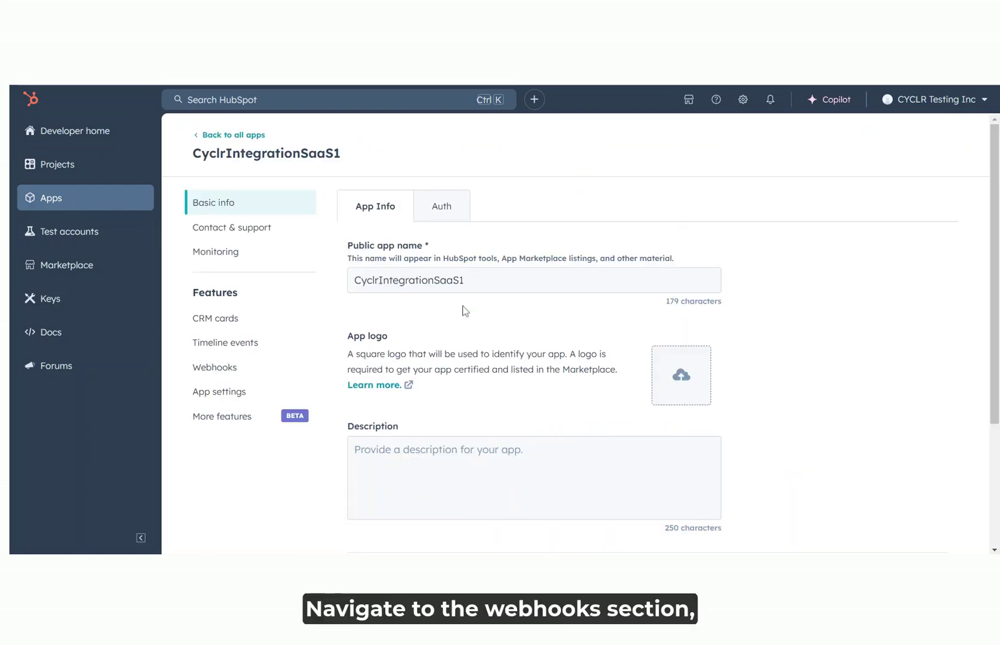
pyautogui.click(242, 370)
pyautogui.click(403, 267)
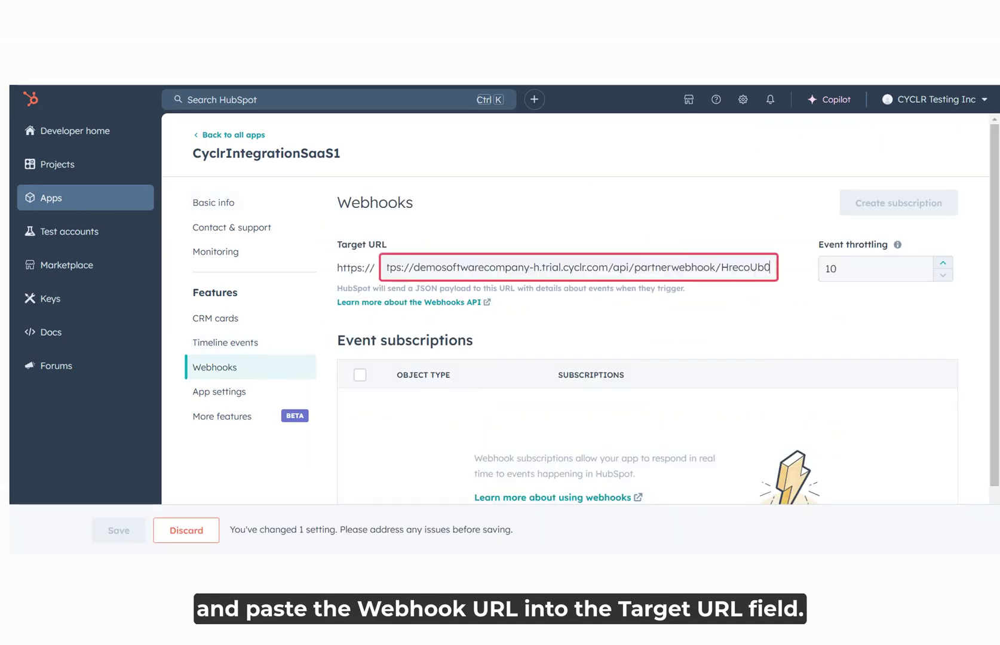
pyautogui.press('Home')
pyautogui.press('Delete')
pyautogui.press('Delete')
pyautogui.press('Delete')
pyautogui.press('Delete')
pyautogui.press('Delete')
pyautogui.press('Delete')
pyautogui.press('Delete')
pyautogui.press('Delete')
pyautogui.click(658, 324)
pyautogui.click(141, 537)
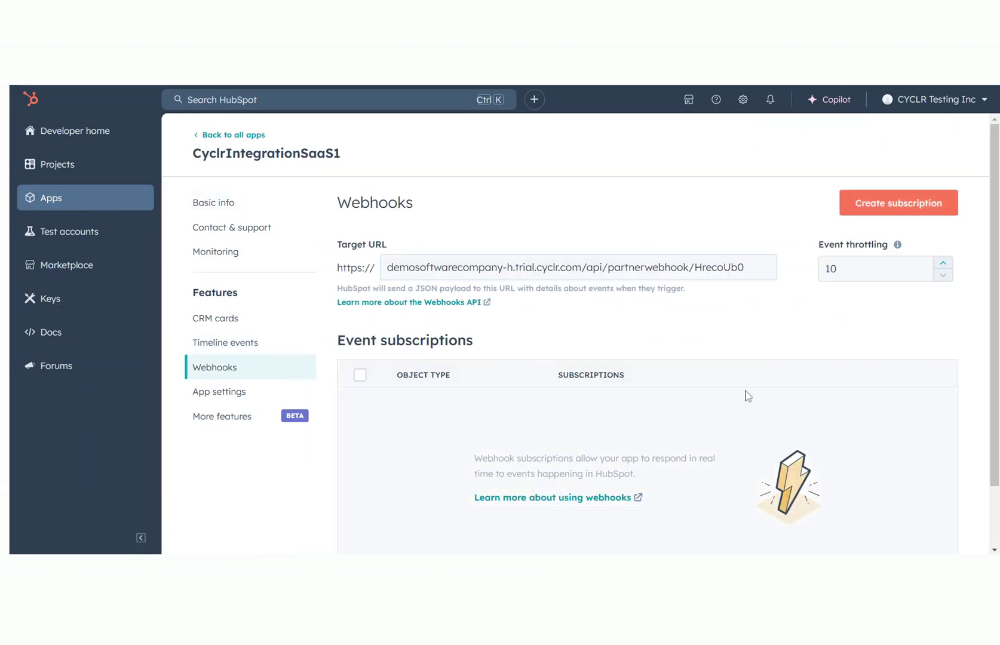
pyautogui.click(867, 214)
# Subscribe to Contact object Created events and activate the contact.creation subscription.
pyautogui.click(816, 311)
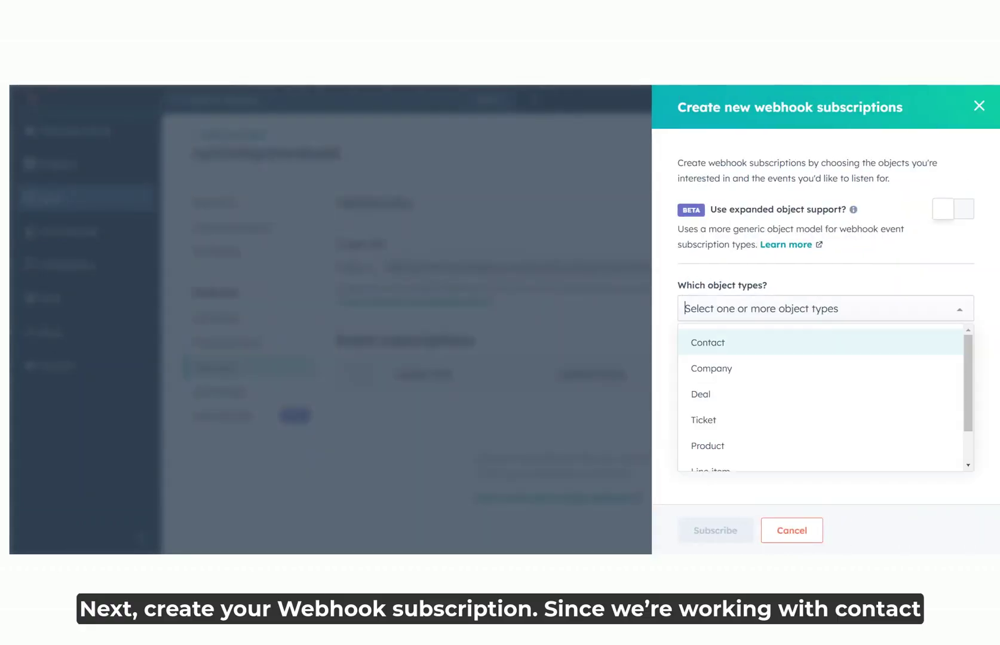
pyautogui.click(729, 352)
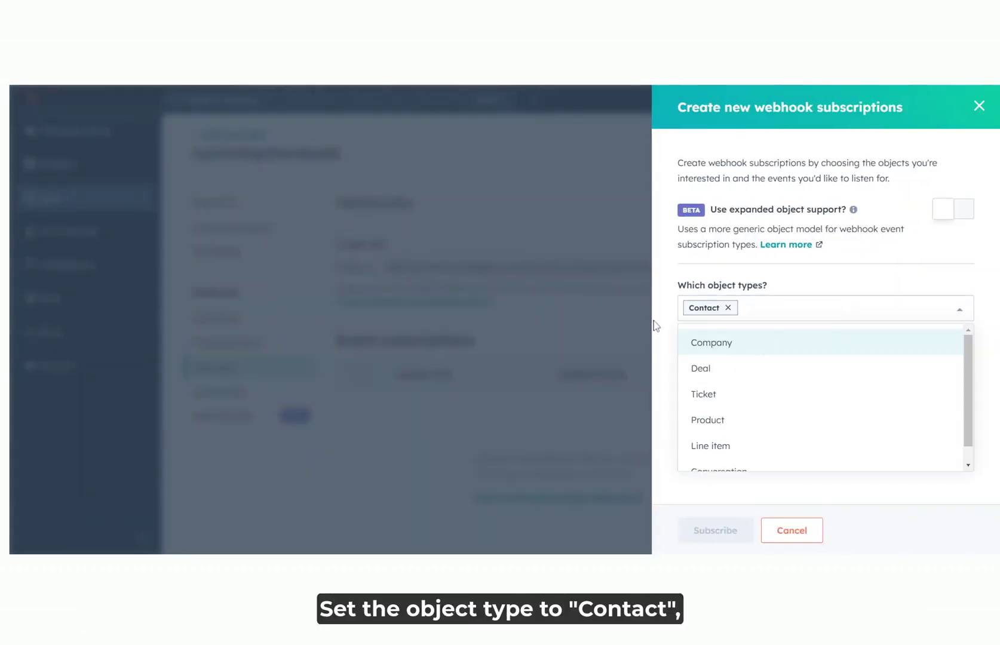
pyautogui.click(655, 326)
pyautogui.click(709, 371)
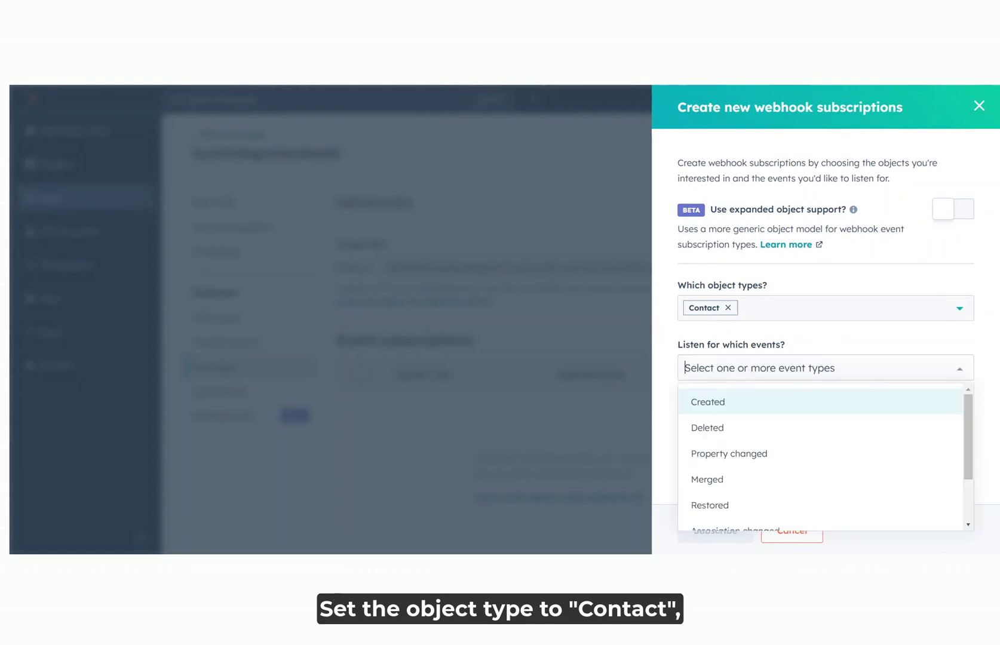
pyautogui.click(710, 407)
pyautogui.click(666, 371)
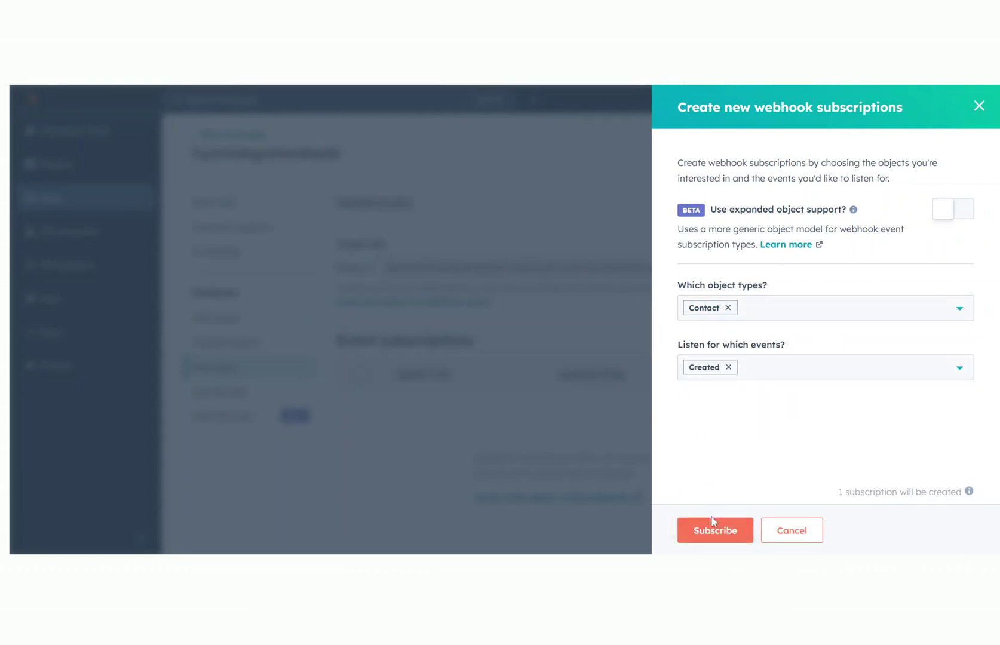
pyautogui.click(738, 530)
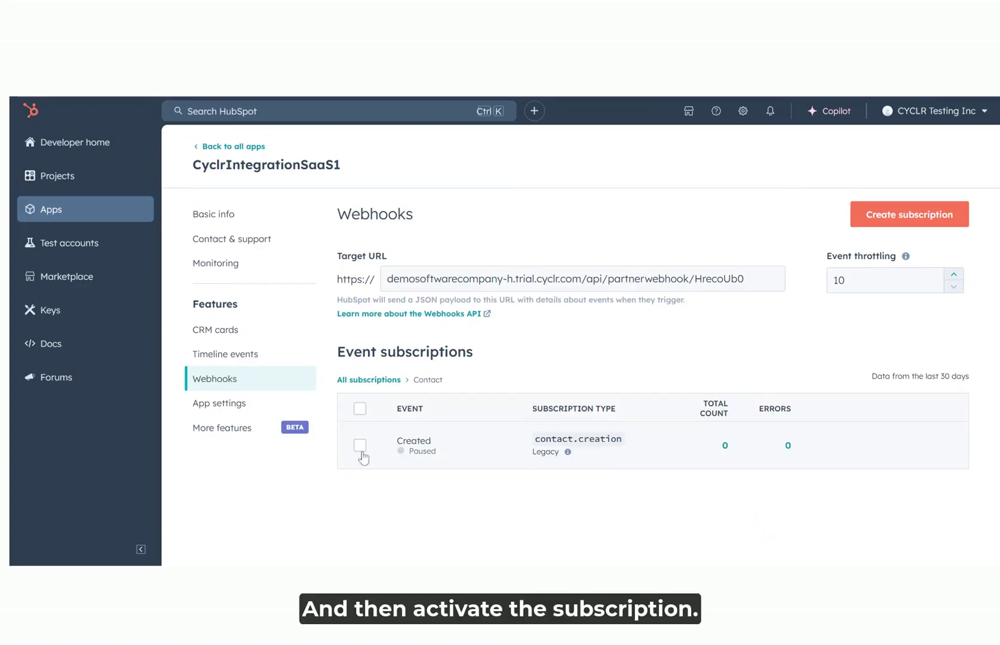
pyautogui.click(360, 446)
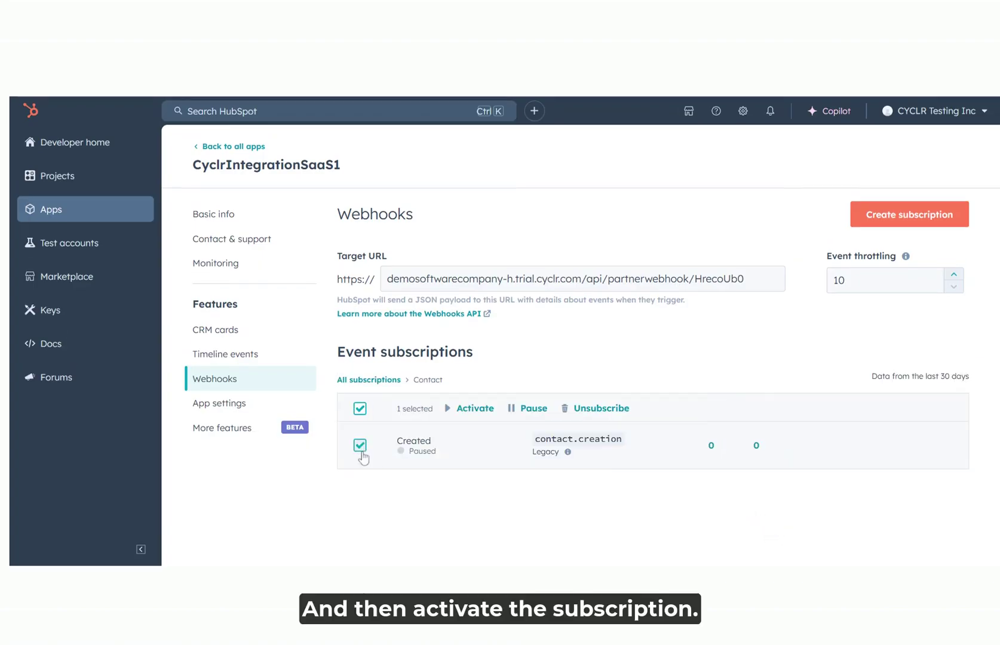
pyautogui.click(475, 409)
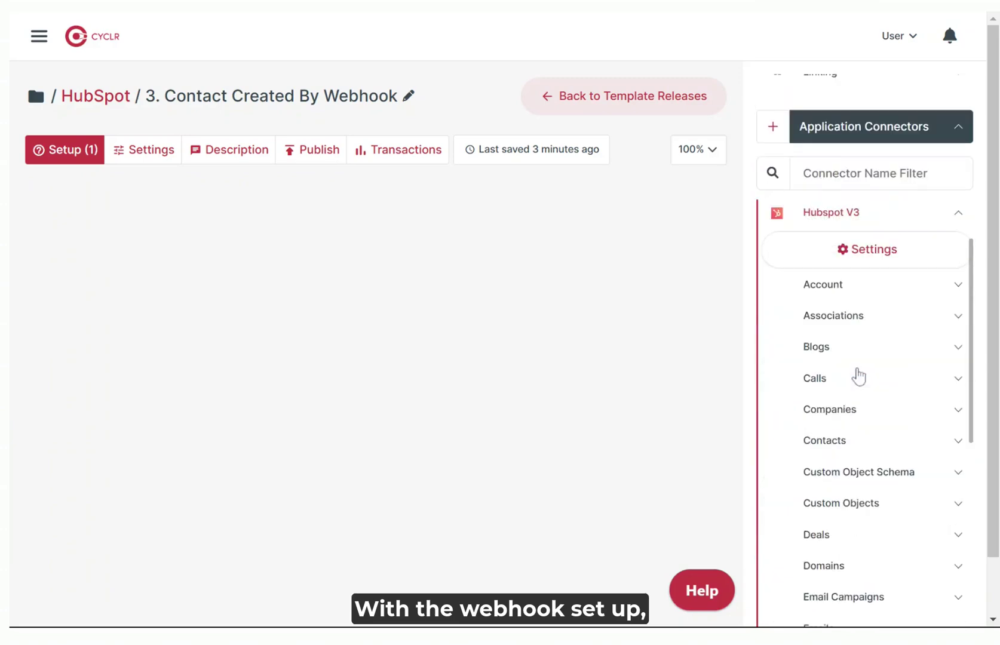
# Place the Hubspot V3 Webhooks > Contacts > Contact Created trigger with a Get Contact step beside it.
pyautogui.scroll(-4, 857, 375)
pyautogui.scroll(4, 858, 376)
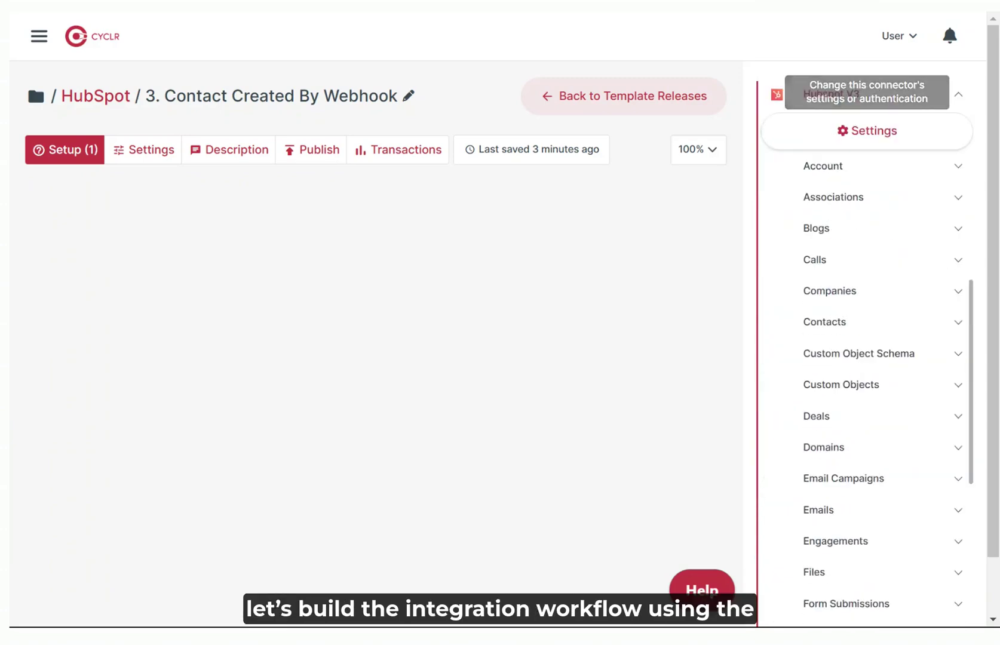
pyautogui.scroll(-15, 899, 383)
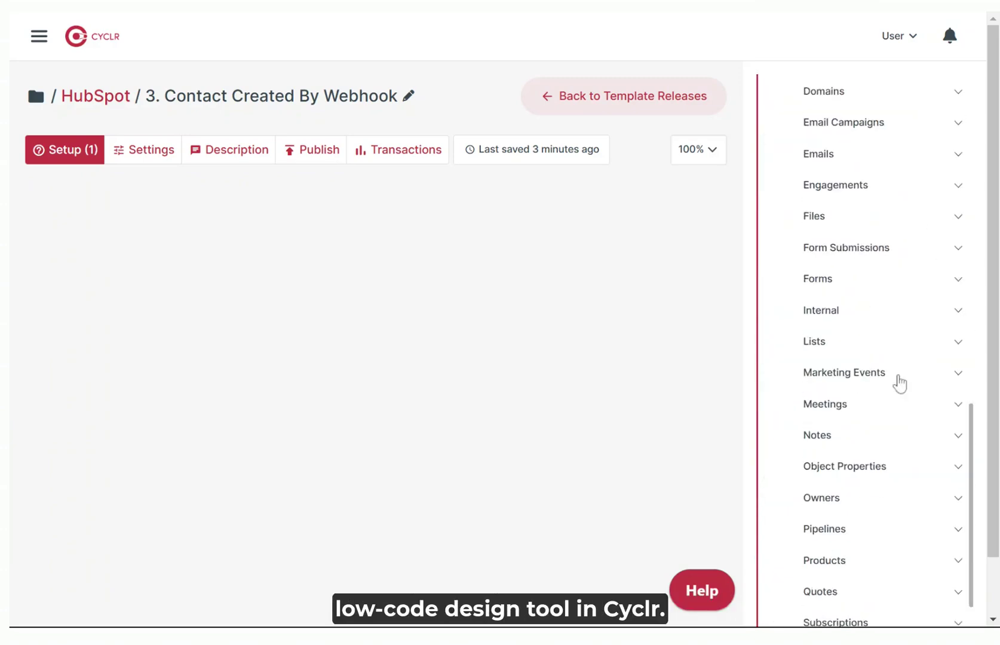
pyautogui.click(839, 557)
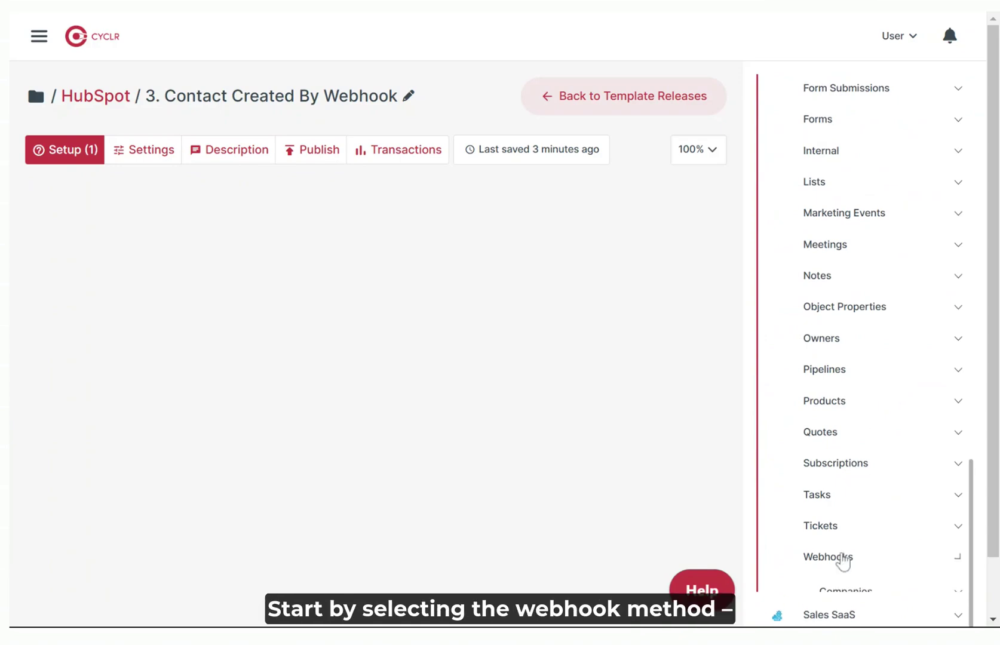
pyautogui.scroll(-3, 845, 499)
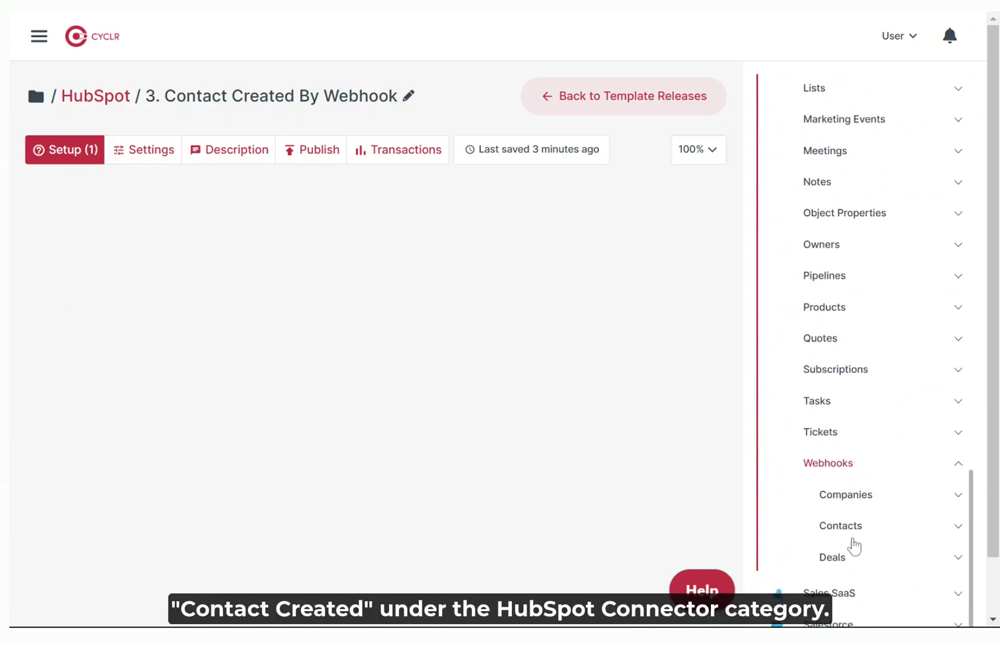
pyautogui.click(850, 531)
pyautogui.scroll(-5, 851, 525)
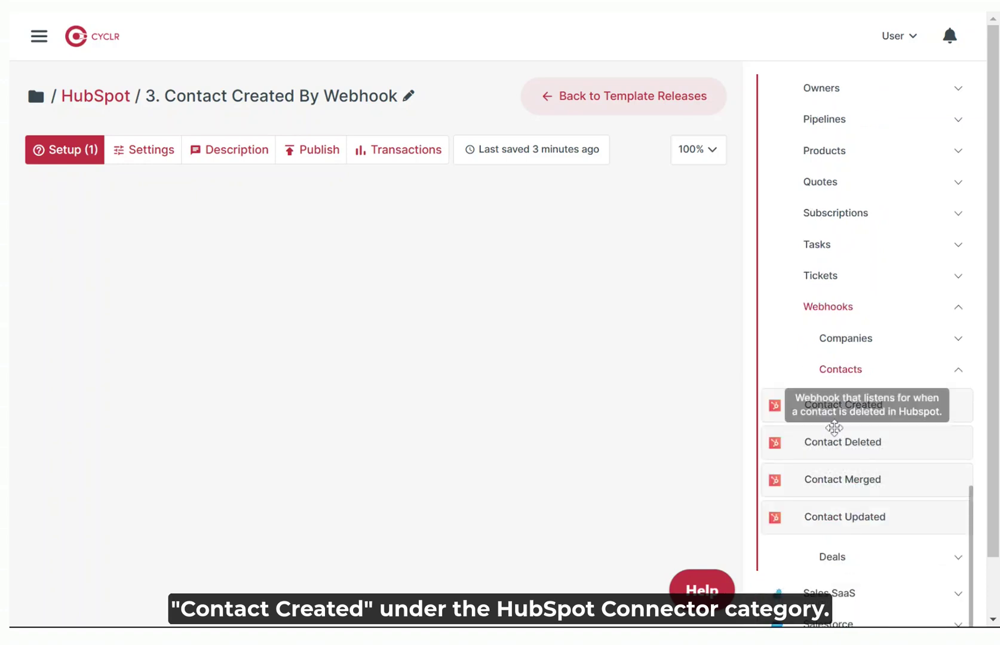
pyautogui.moveTo(817, 404); pyautogui.dragTo(121, 227)
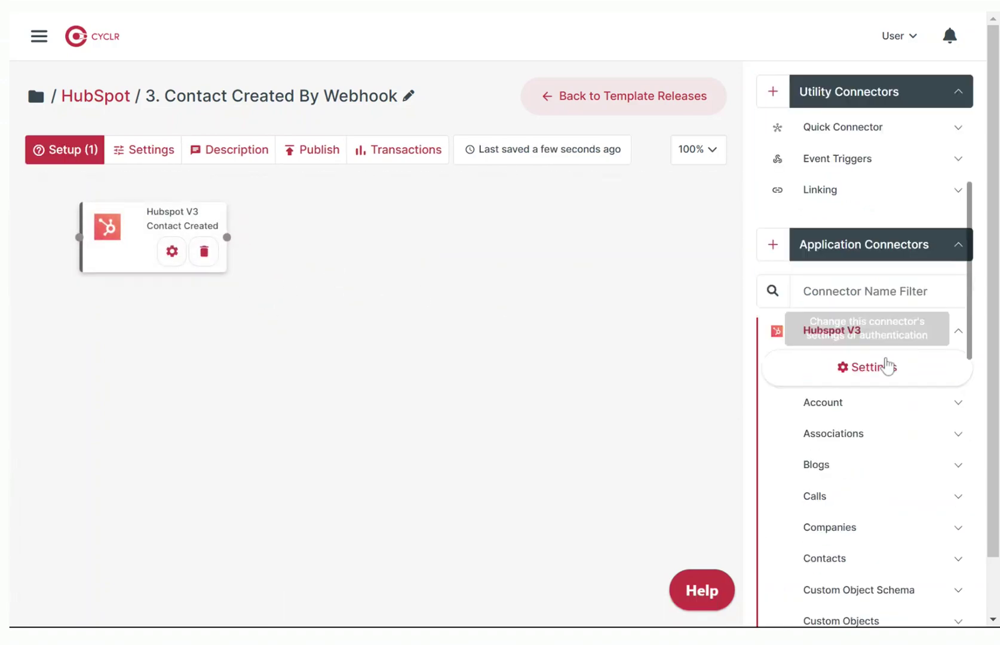
pyautogui.moveTo(853, 306); pyautogui.dragTo(403, 239)
pyautogui.moveTo(414, 294); pyautogui.dragTo(319, 248)
# Set Get Contact's Contact ID to come from the Contact Created trigger's Contact ID field.
pyautogui.click(377, 252)
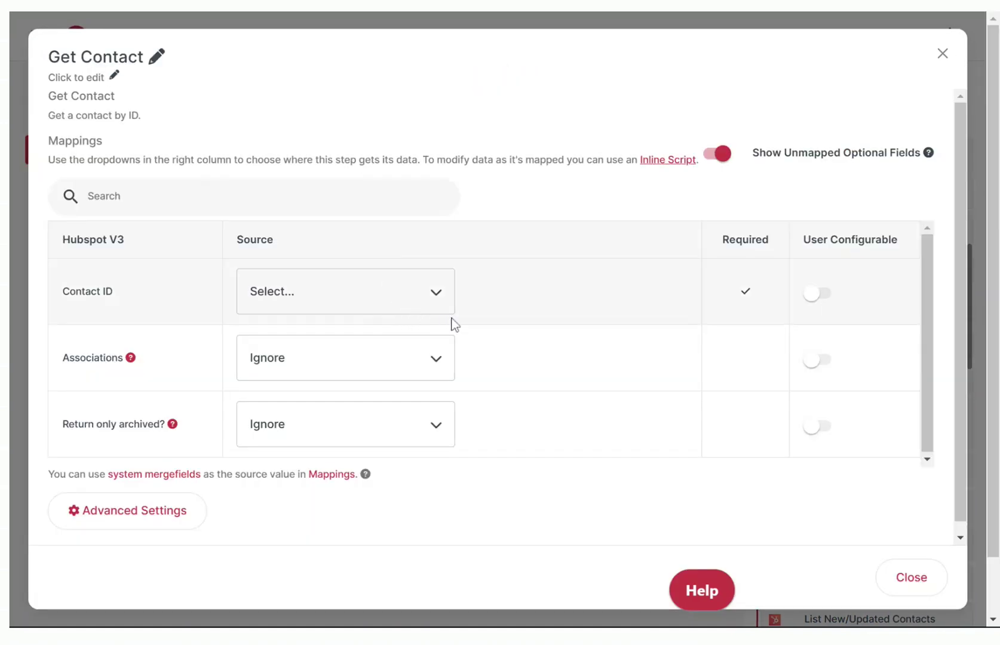
pyautogui.click(434, 302)
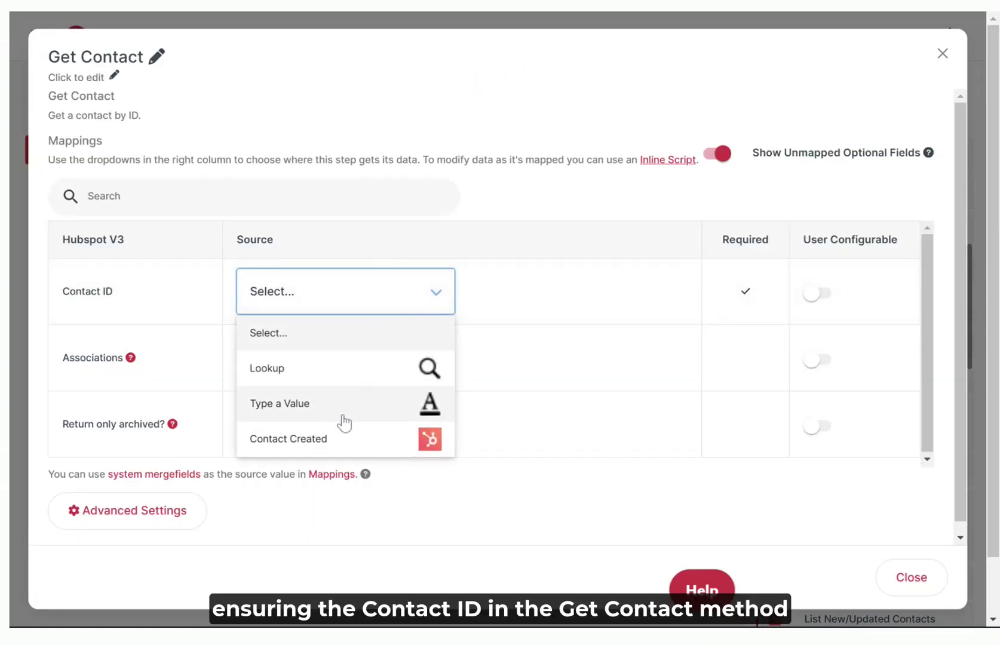
pyautogui.click(339, 445)
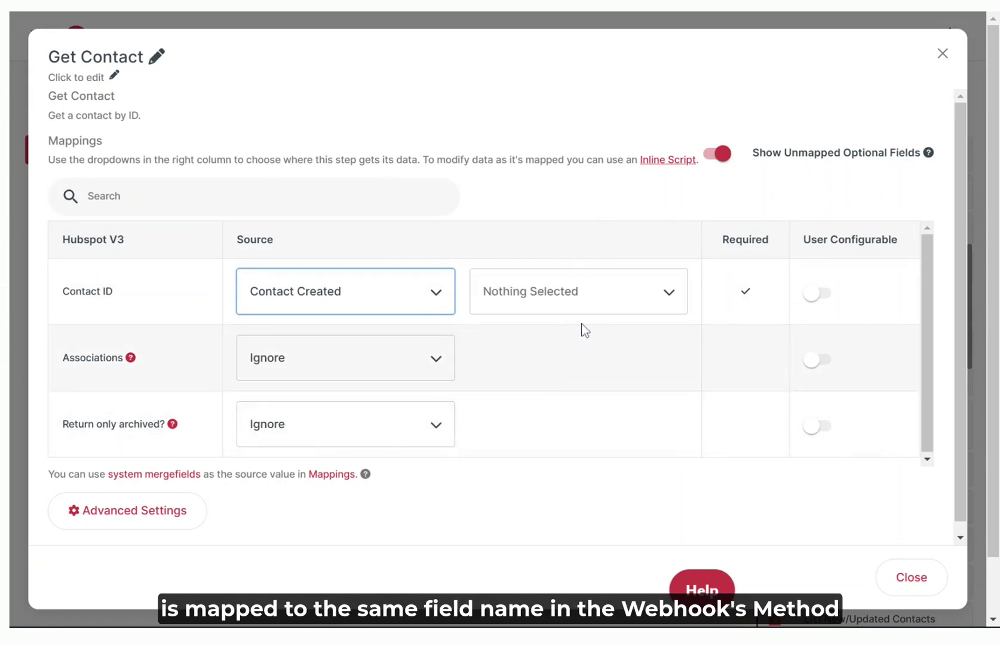
pyautogui.click(587, 312)
pyautogui.scroll(-2, 556, 421)
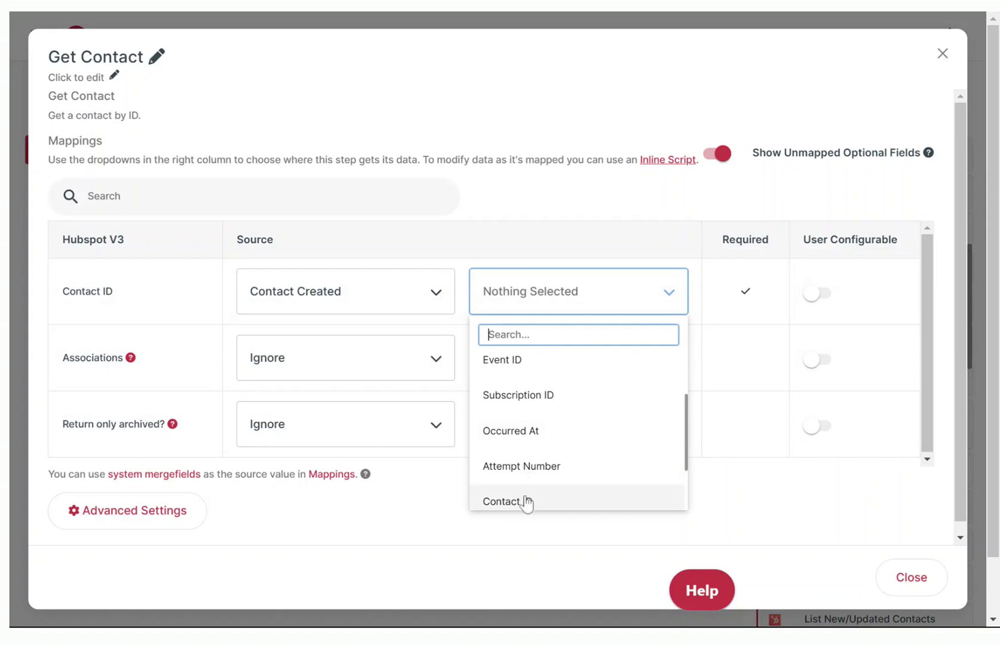
pyautogui.click(524, 501)
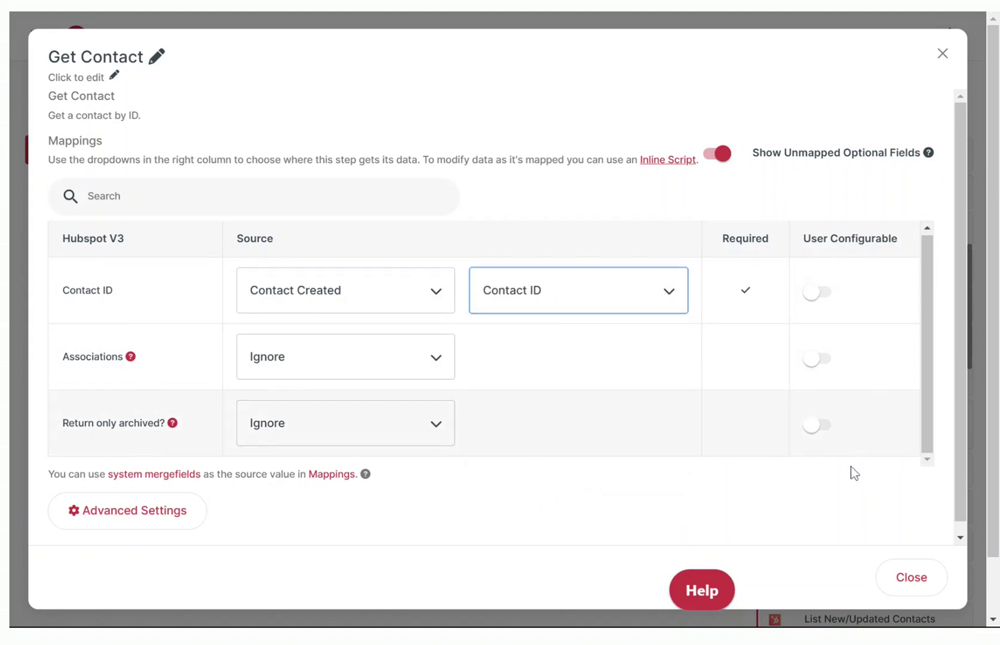
pyautogui.scroll(-1, 963, 496)
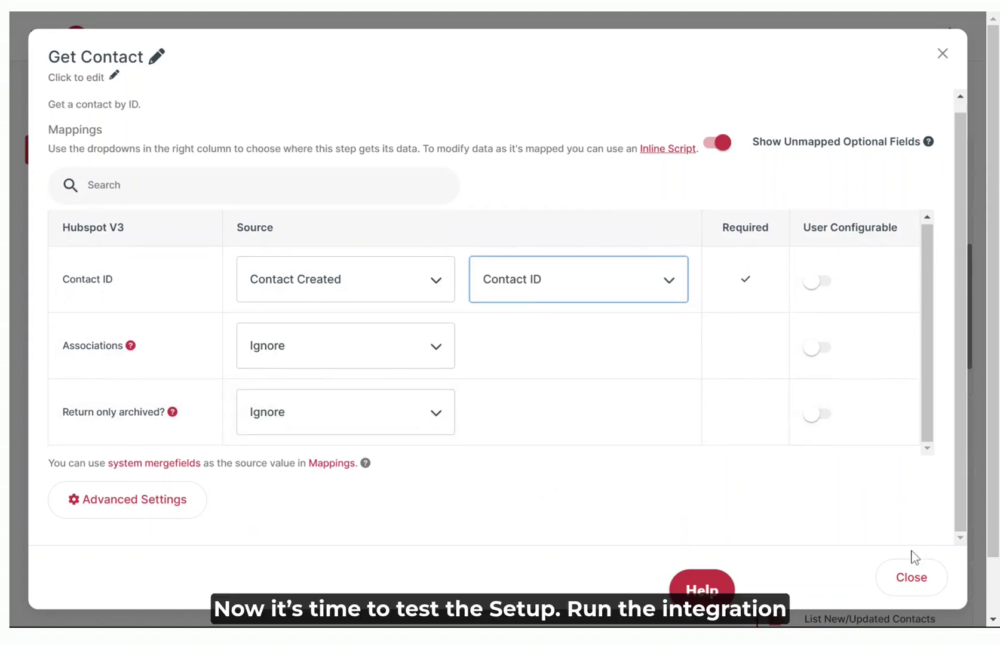
pyautogui.click(908, 577)
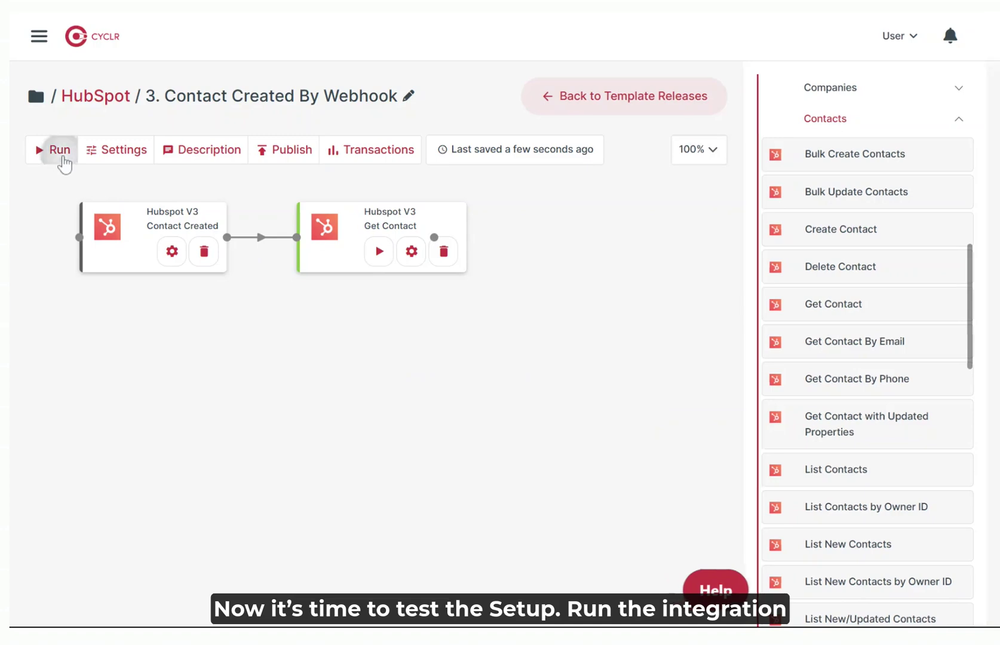
# Run the integration in Cyclr and create a test contact in HubSpot.
pyautogui.click(62, 158)
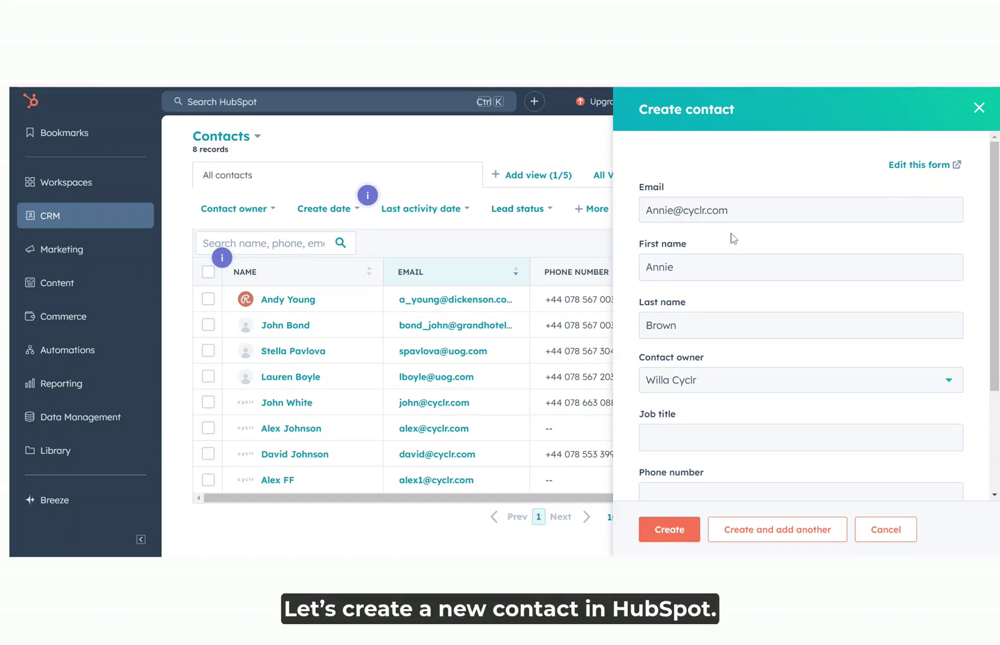
pyautogui.click(669, 529)
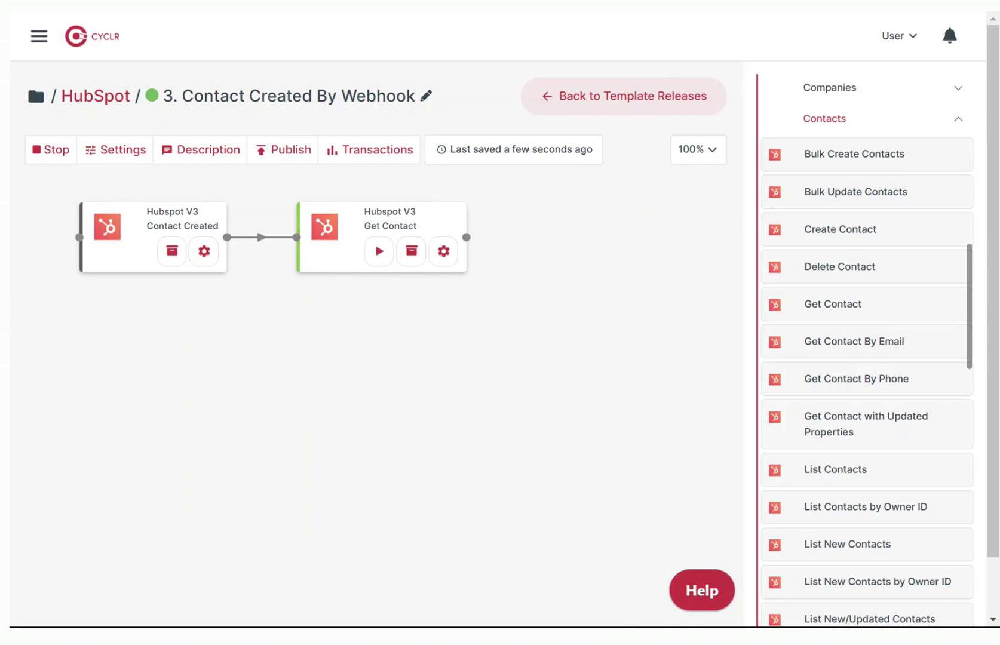
# Inspect the Get Contact step's run data and the returned contact properties.
pyautogui.click(417, 265)
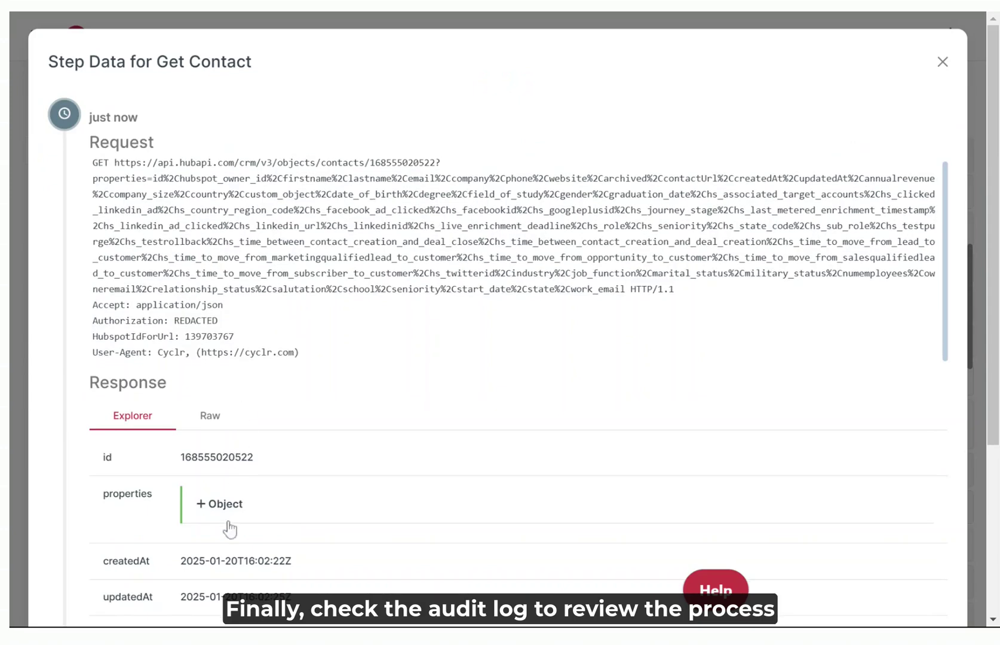
pyautogui.click(233, 513)
pyautogui.scroll(-5, 297, 488)
pyautogui.scroll(-2, 300, 490)
pyautogui.scroll(-1, 305, 489)
pyautogui.scroll(1, 306, 490)
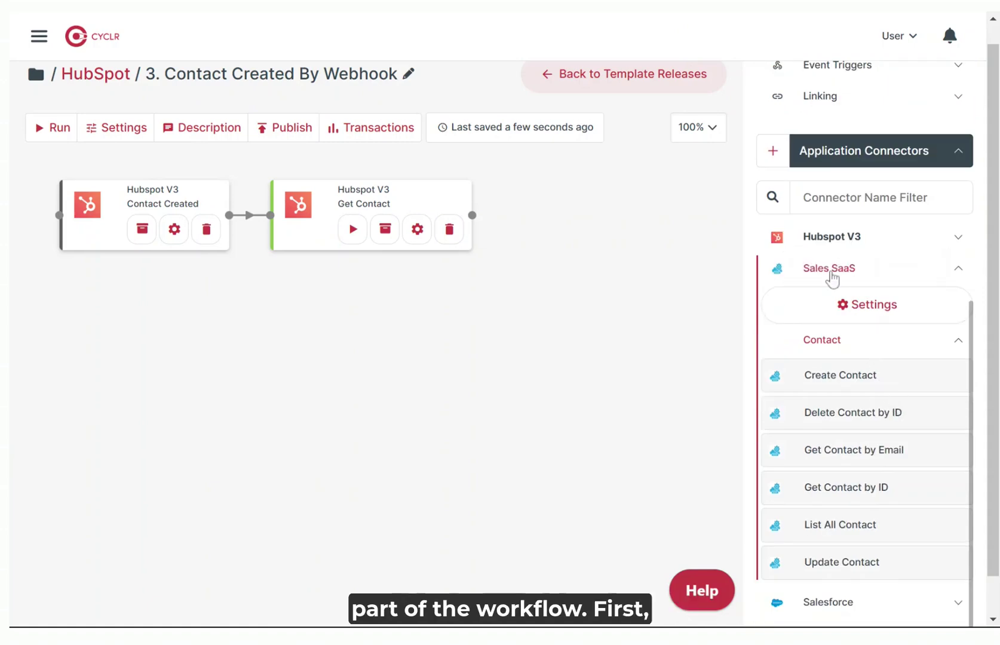
# Drop a Sales SaaS Create Contact step on the canvas, link it from Get Contact, and open its setup.
pyautogui.moveTo(836, 384); pyautogui.dragTo(561, 216)
pyautogui.moveTo(471, 216); pyautogui.dragTo(534, 216)
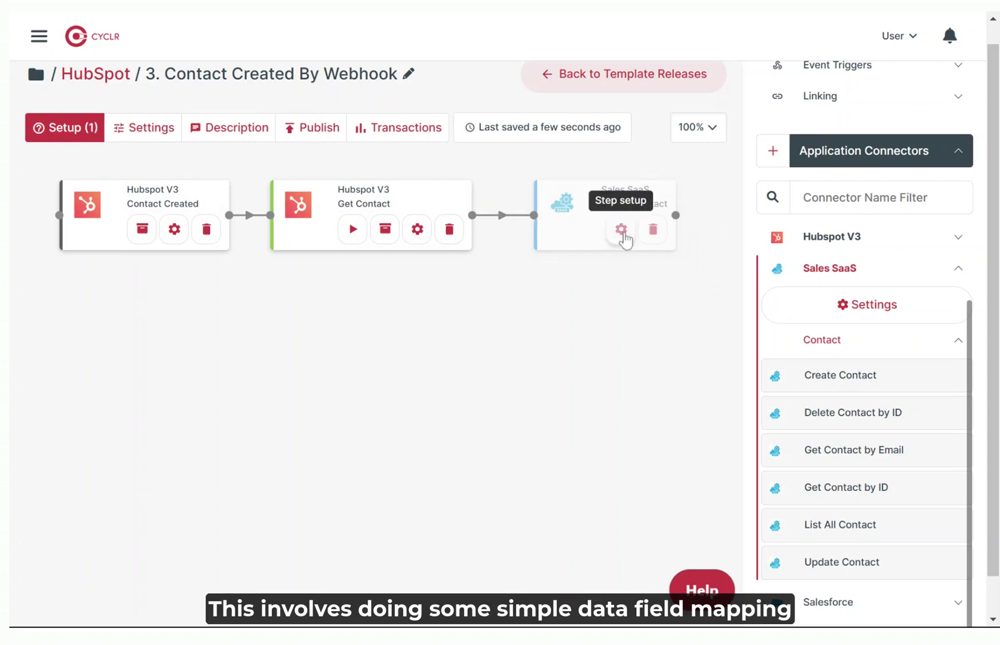
pyautogui.click(621, 229)
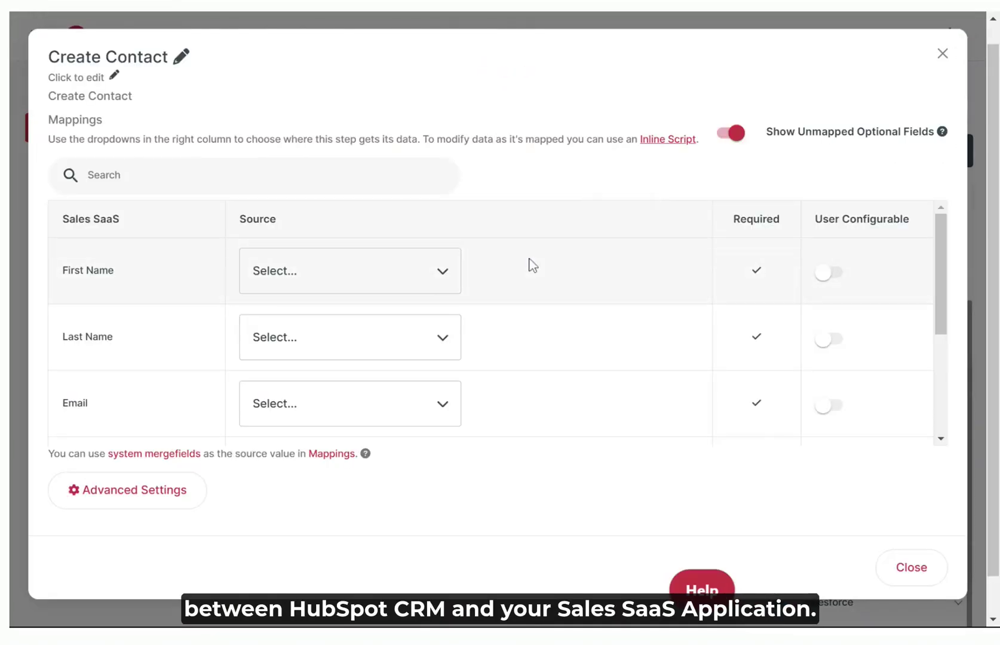
# Source First Name, Last Name, Email and Phone from the matching Get Contact fields.
pyautogui.click(437, 285)
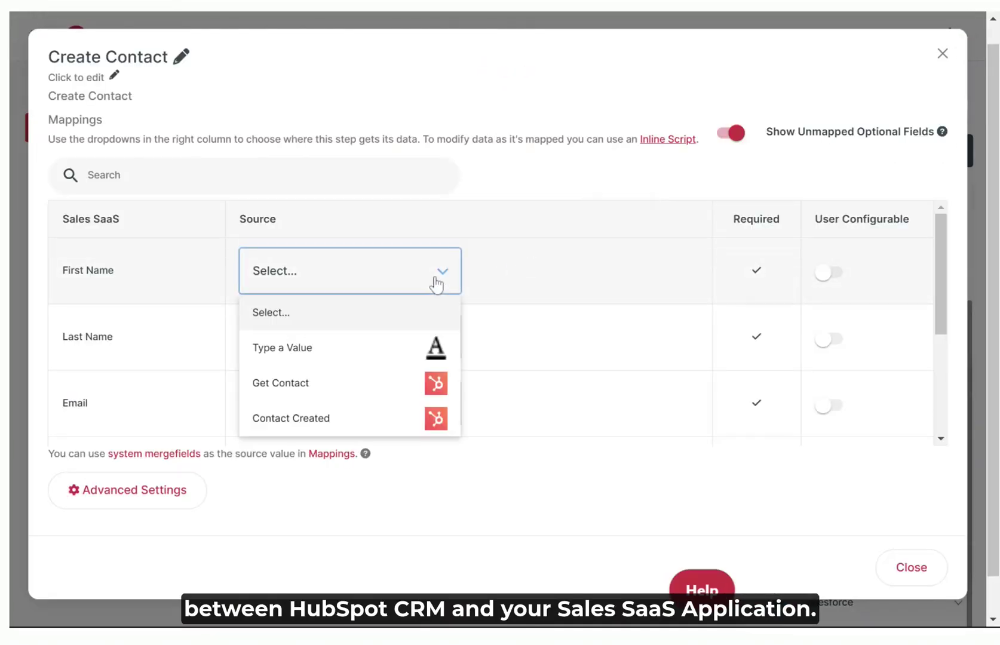
pyautogui.click(372, 385)
pyautogui.click(596, 284)
pyautogui.click(524, 429)
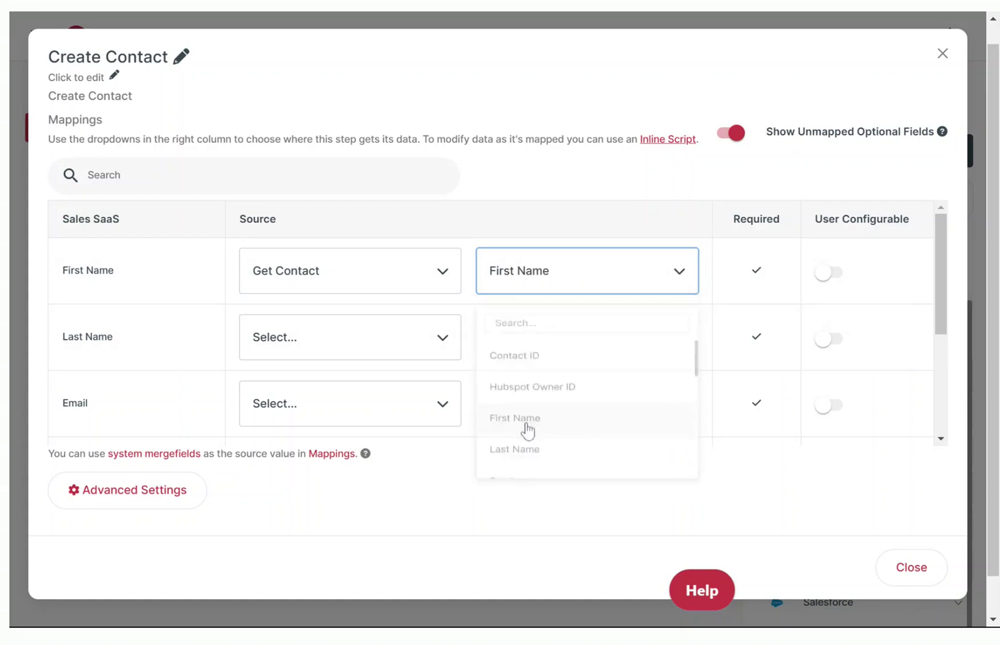
pyautogui.click(420, 353)
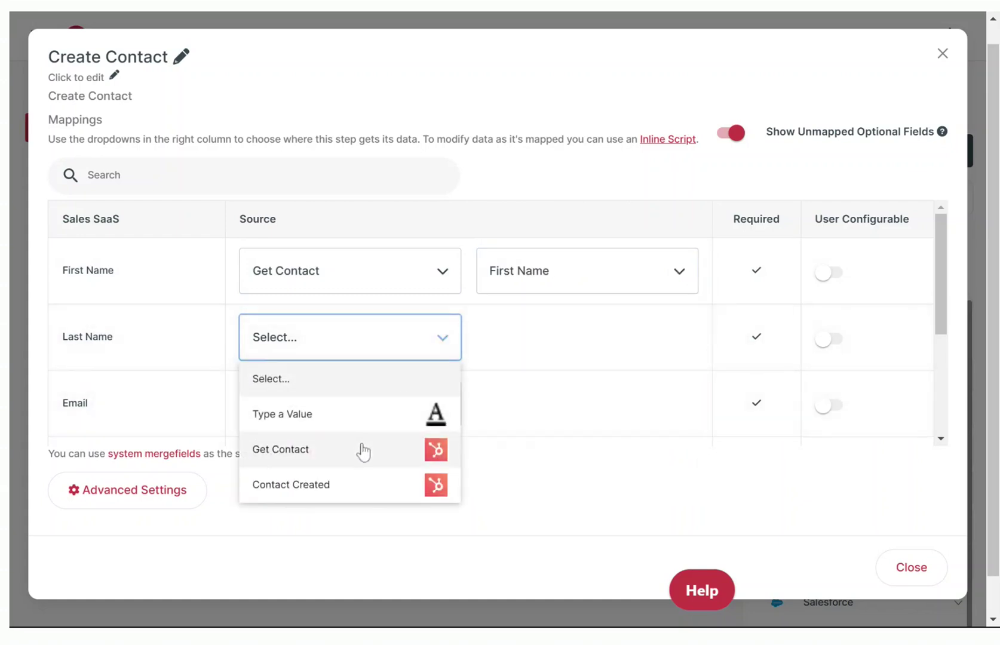
pyautogui.click(361, 448)
pyautogui.click(395, 417)
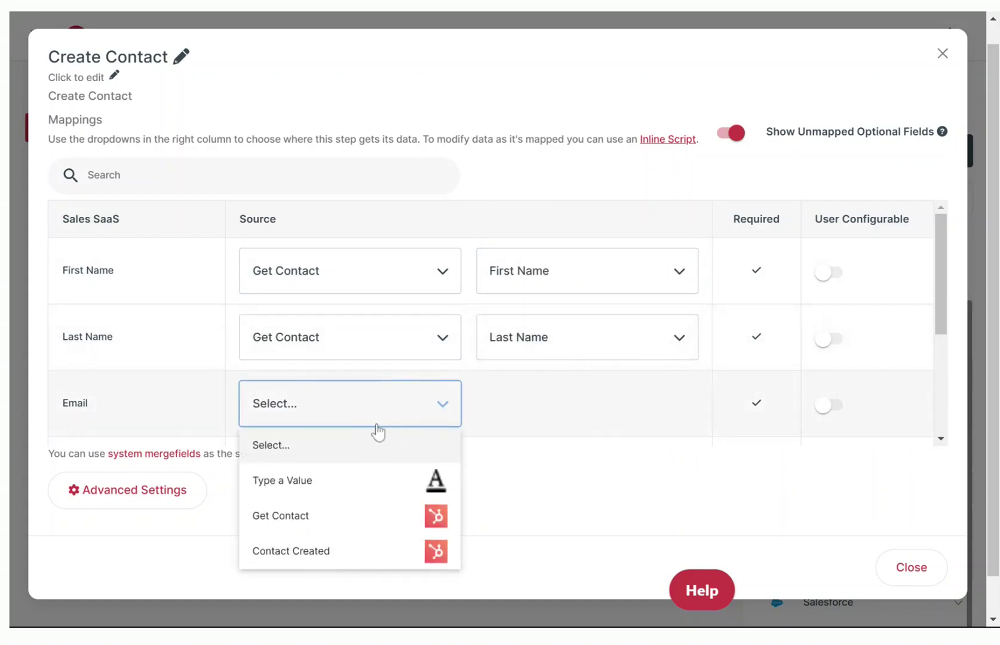
pyautogui.click(332, 513)
pyautogui.scroll(-3, 319, 417)
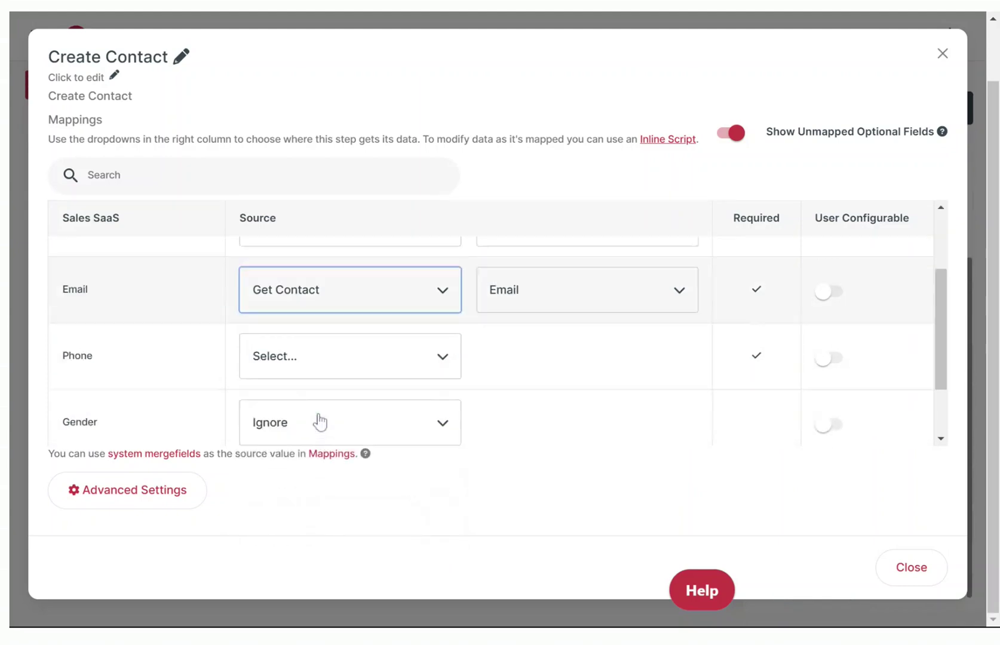
pyautogui.click(391, 317)
pyautogui.click(342, 420)
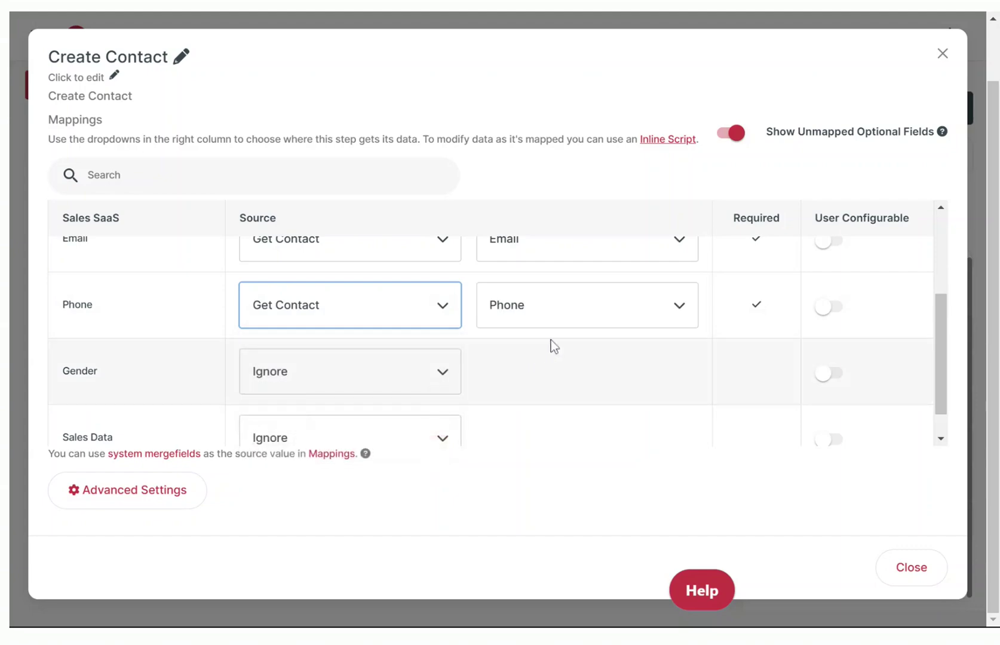
pyautogui.click(905, 569)
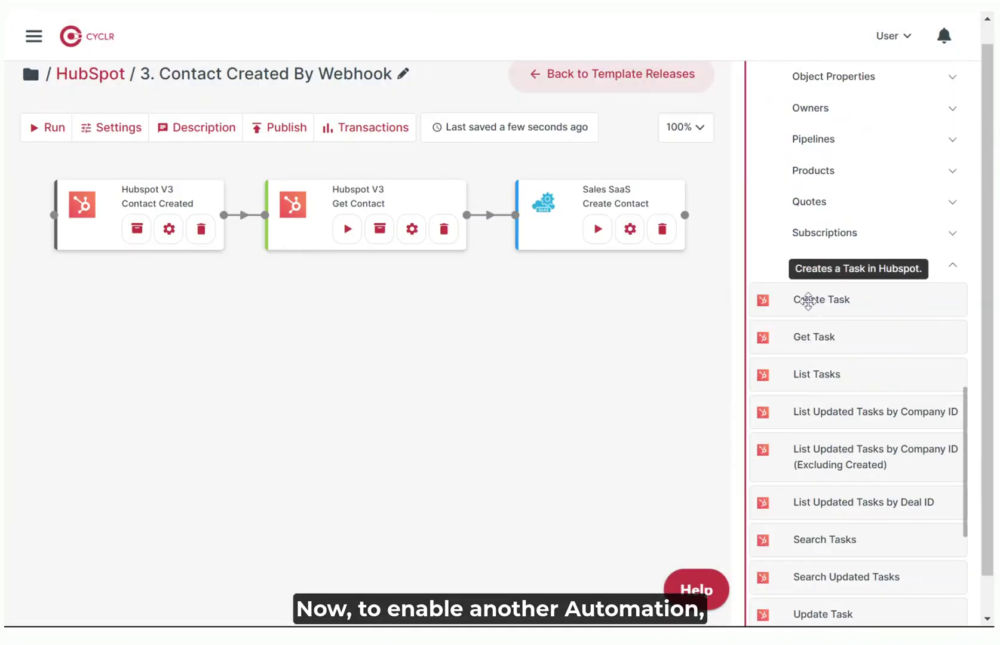
# Add a HubSpot Create Task step, link Create Contact to it, and open its settings.
pyautogui.moveTo(806, 299); pyautogui.dragTo(167, 320)
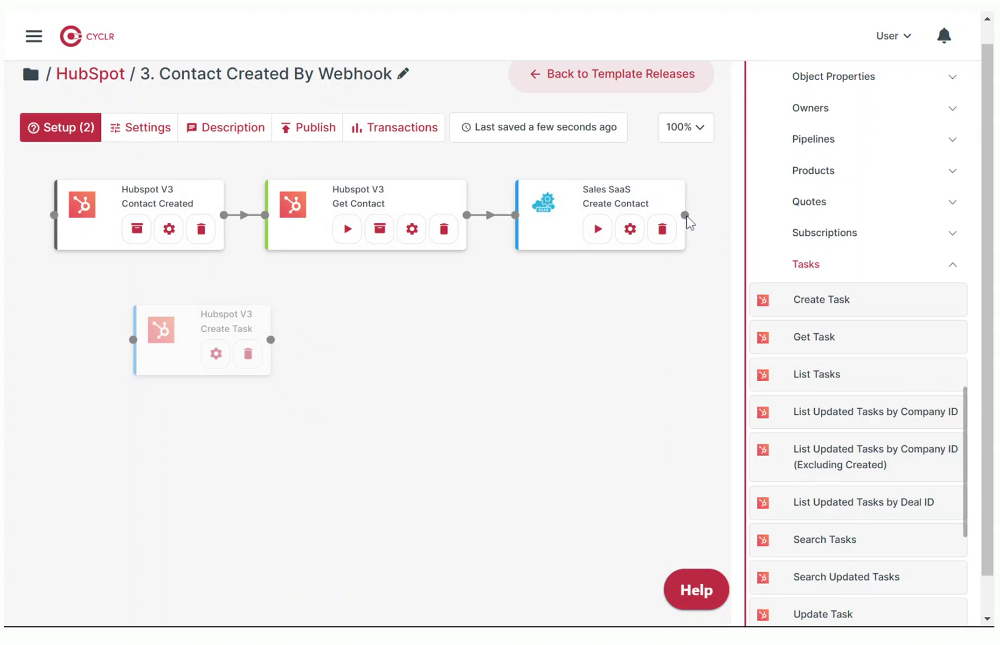
pyautogui.moveTo(704, 261); pyautogui.dragTo(137, 341)
pyautogui.click(217, 353)
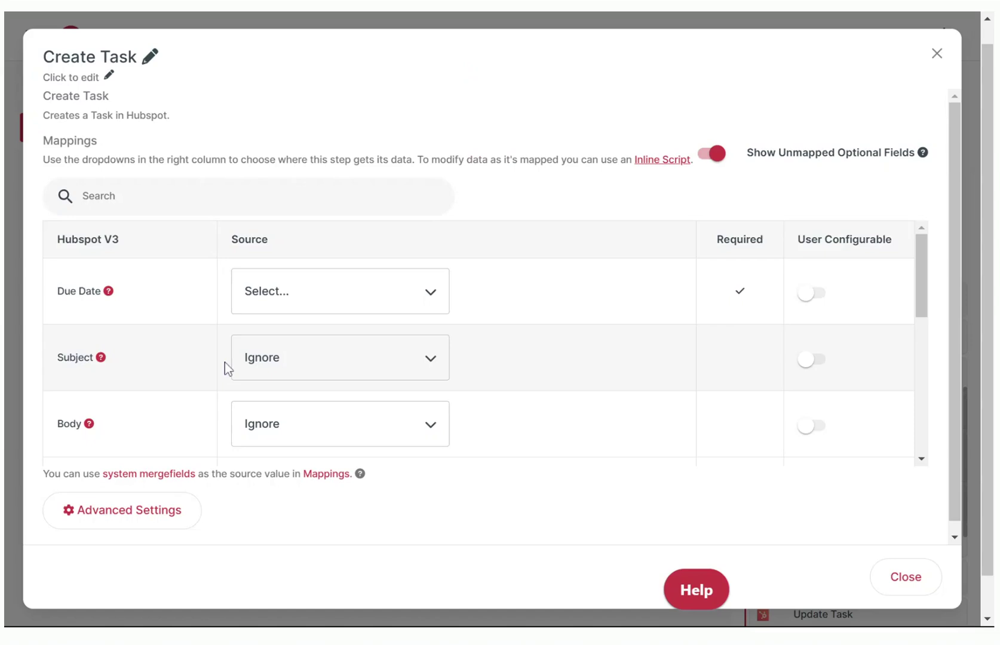
# Give the task's Due Date and Subject typed-in values and begin entering the subject.
pyautogui.click(370, 302)
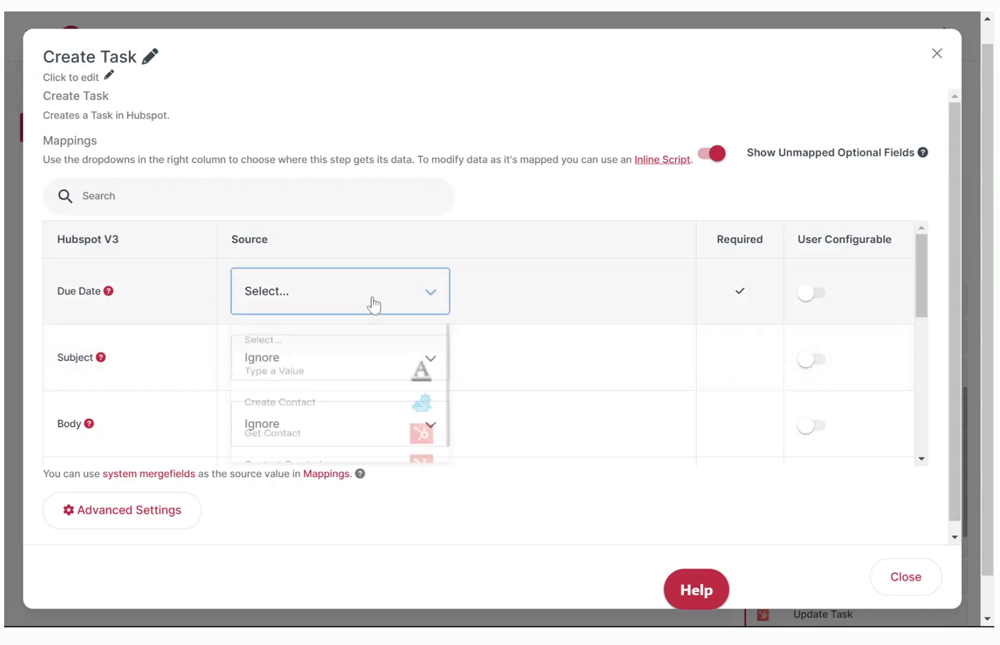
pyautogui.click(355, 376)
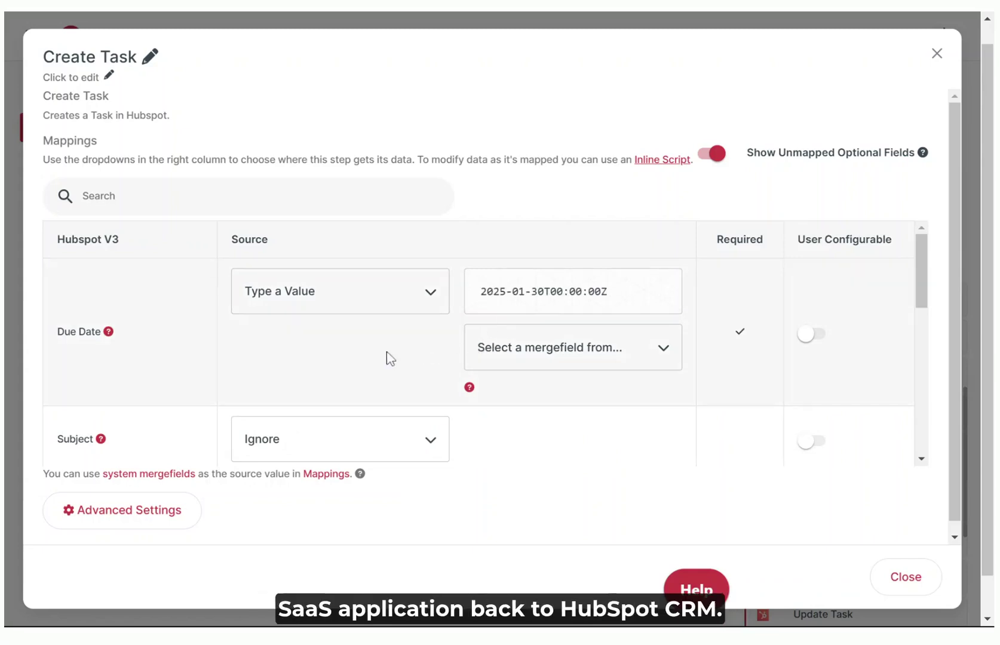
pyautogui.scroll(-2, 388, 357)
pyautogui.click(431, 361)
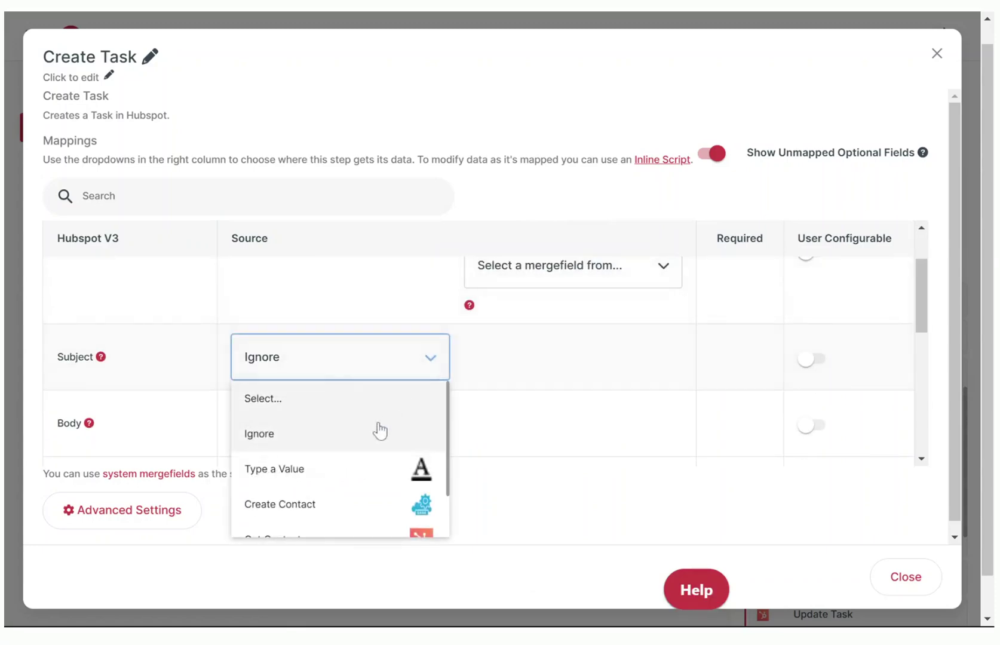
pyautogui.click(352, 469)
pyautogui.click(538, 357)
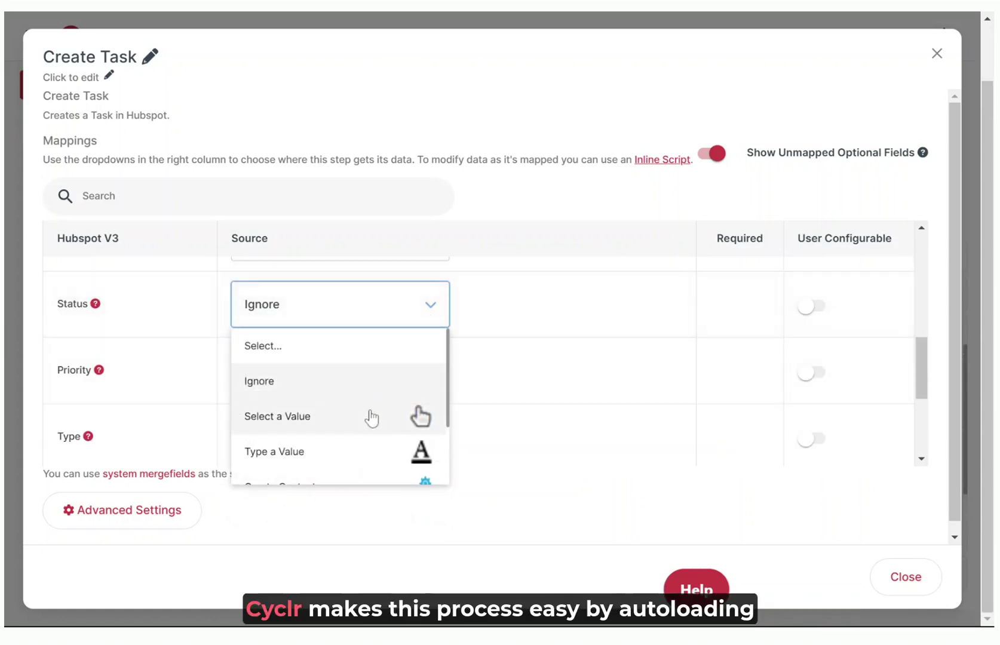
# Set task Status to Not started, Priority to Medium and Type to Call, then close the mappings.
pyautogui.click(370, 415)
pyautogui.click(542, 303)
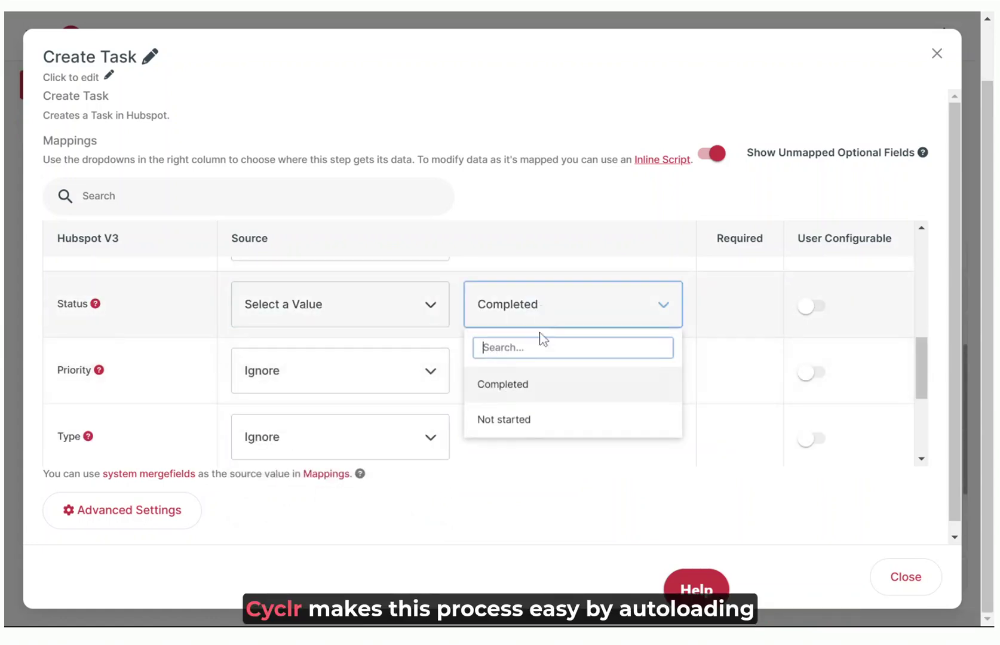
pyautogui.click(522, 421)
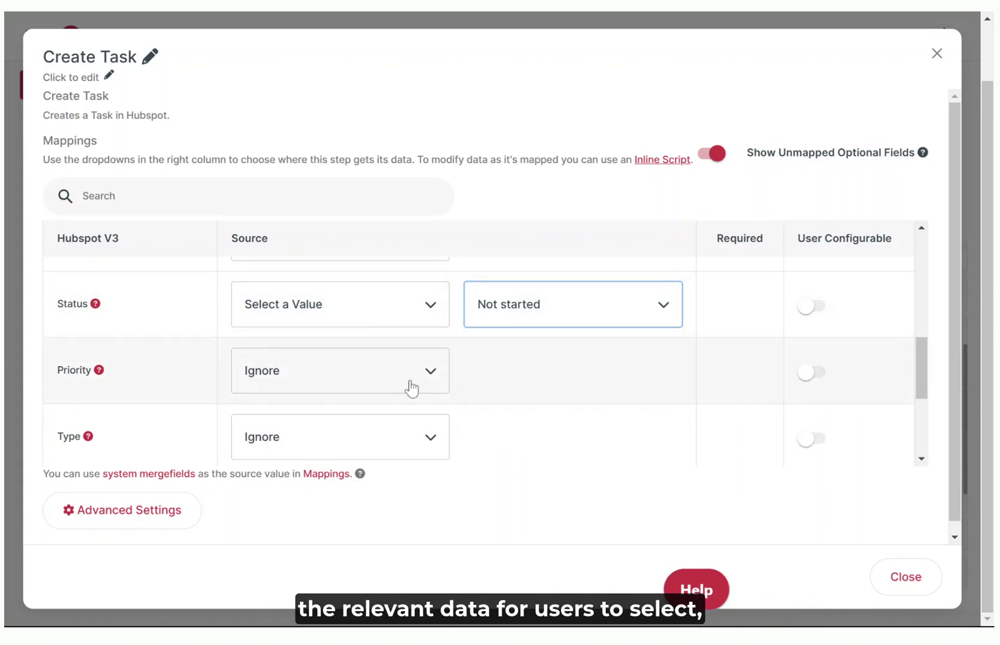
pyautogui.click(412, 388)
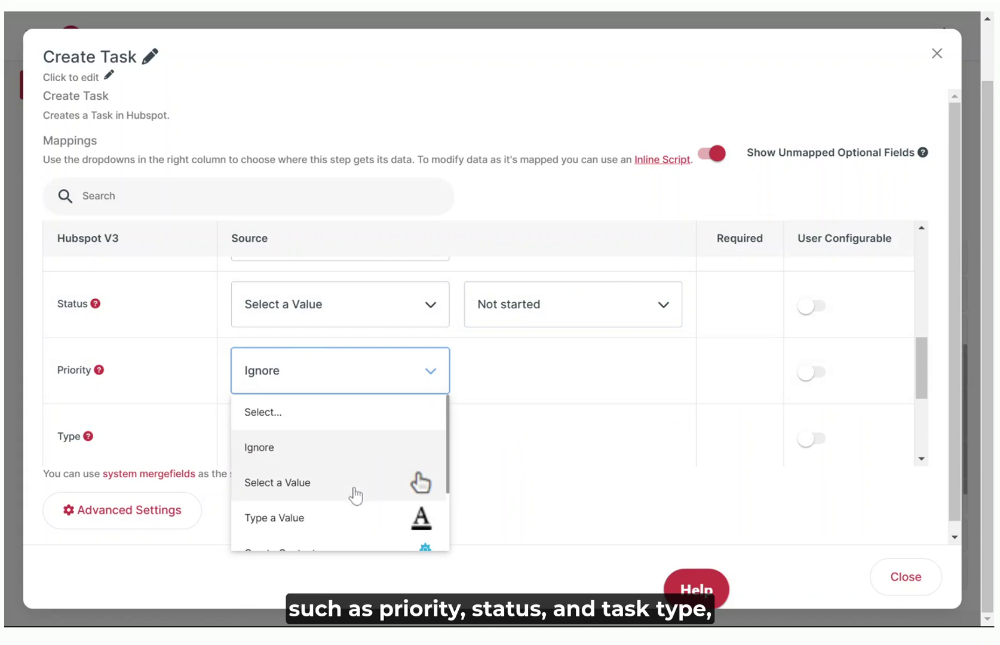
pyautogui.press('Return')
pyautogui.click(576, 379)
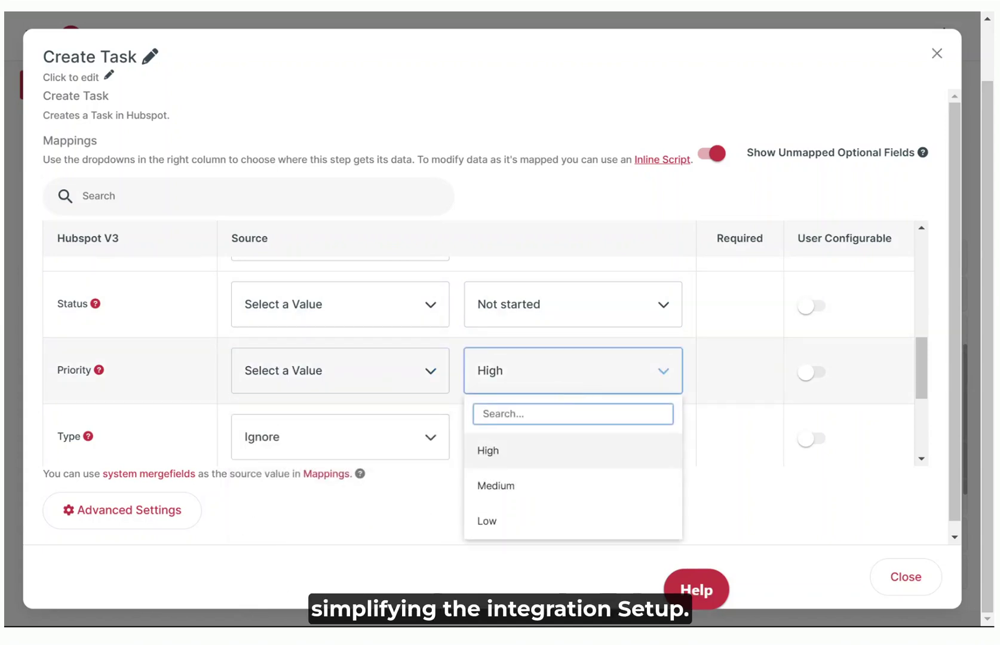
pyautogui.click(503, 478)
pyautogui.click(379, 441)
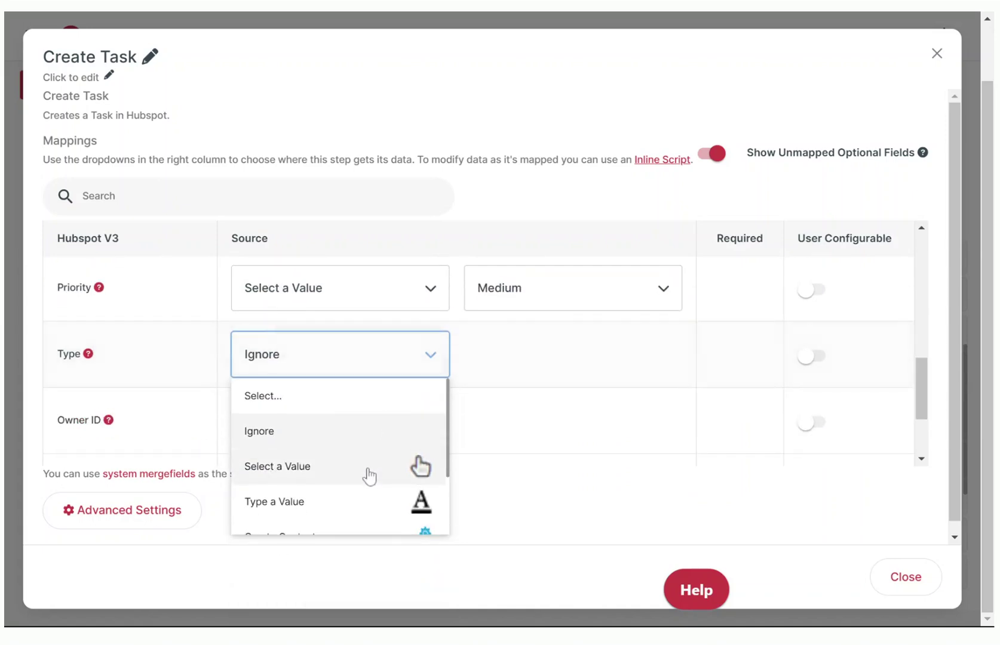
pyautogui.click(368, 472)
pyautogui.click(558, 361)
pyautogui.click(531, 471)
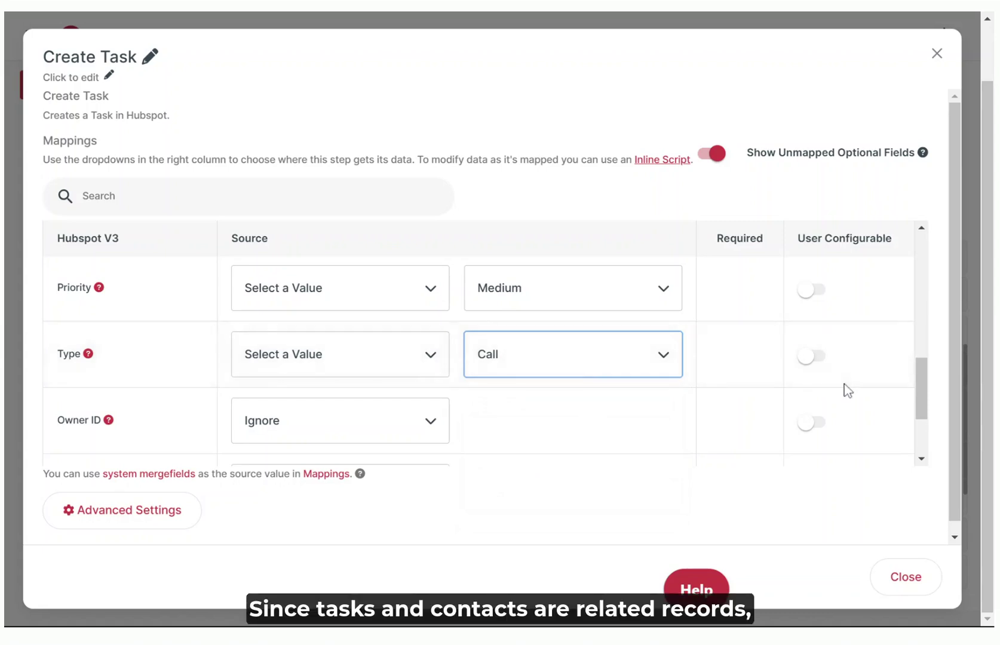
pyautogui.press('Escape')
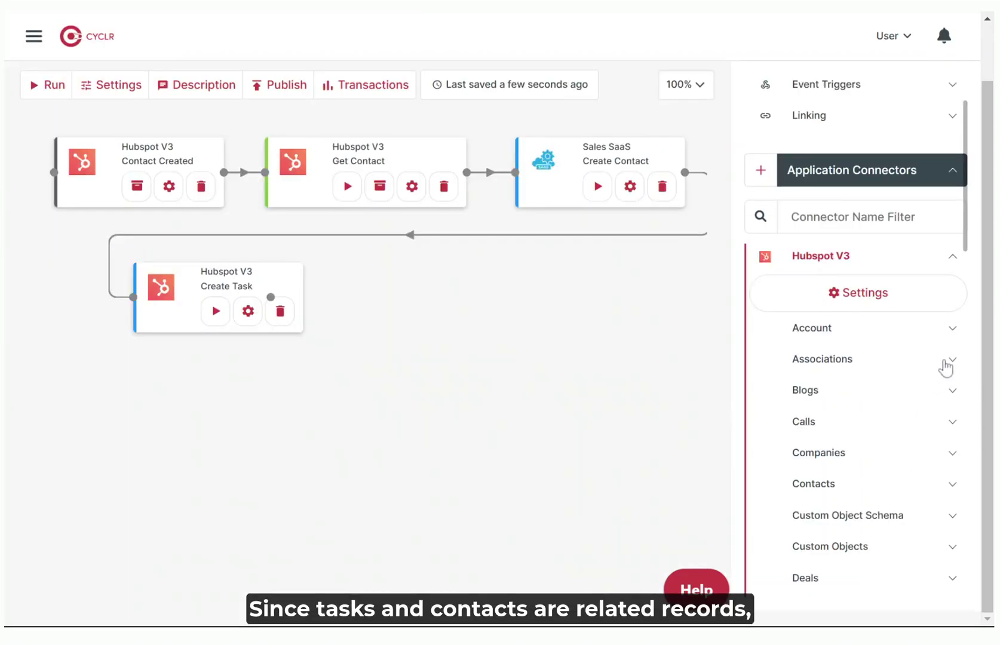
# Add Hubspot V3 Associations > Other > Create Associations after Create Task and open its settings.
pyautogui.click(945, 363)
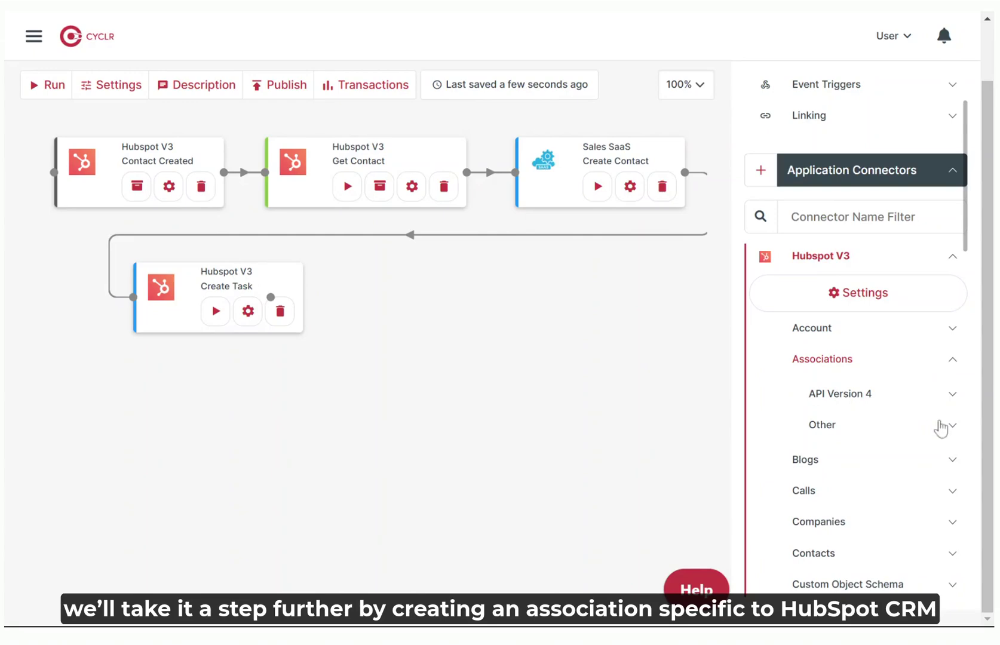
pyautogui.click(952, 425)
pyautogui.moveTo(842, 465); pyautogui.dragTo(451, 306)
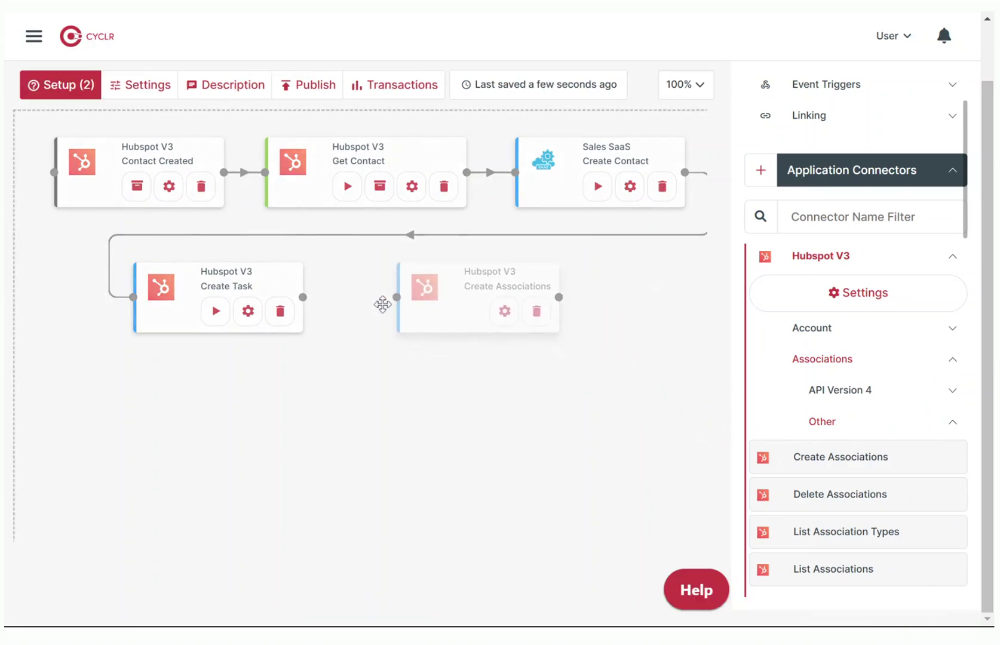
pyautogui.moveTo(362, 308); pyautogui.dragTo(397, 299)
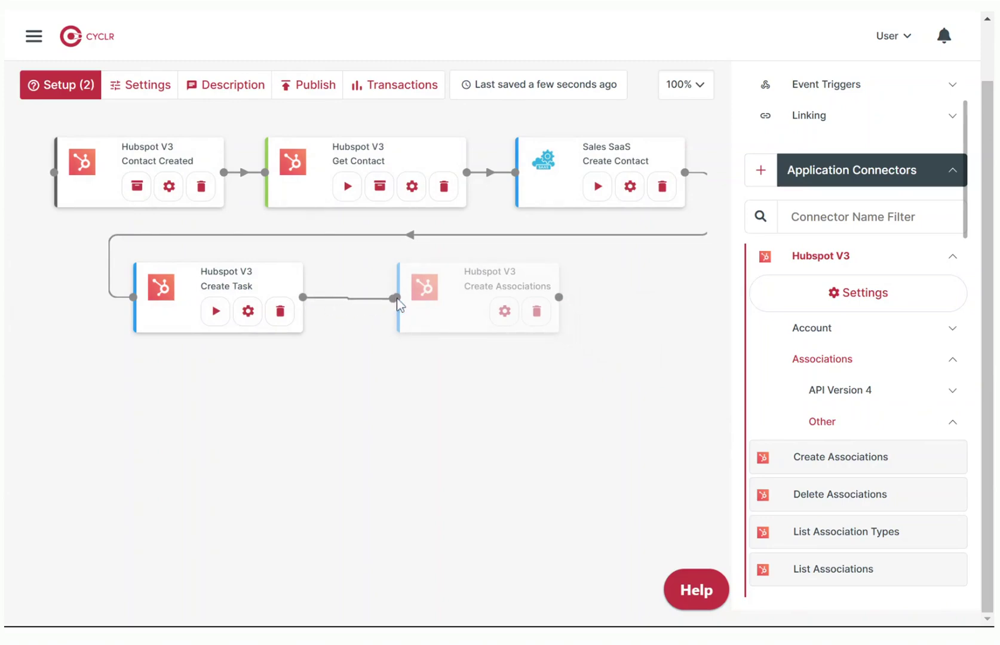
pyautogui.click(505, 311)
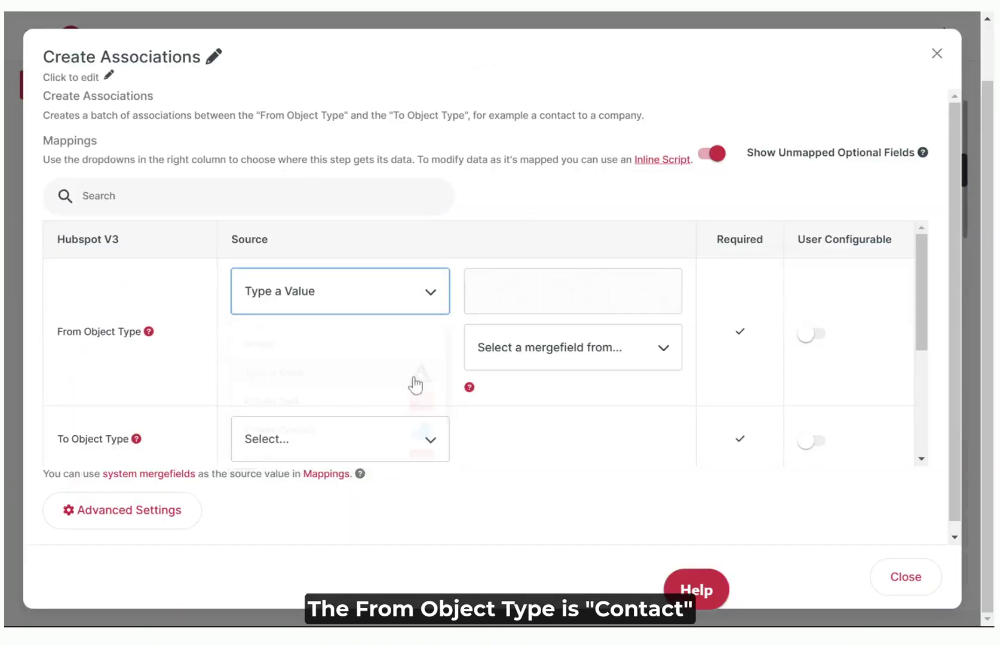
# Set the association's From Object Type to contact and To Object Type to a typed value, task.
pyautogui.write('cont')
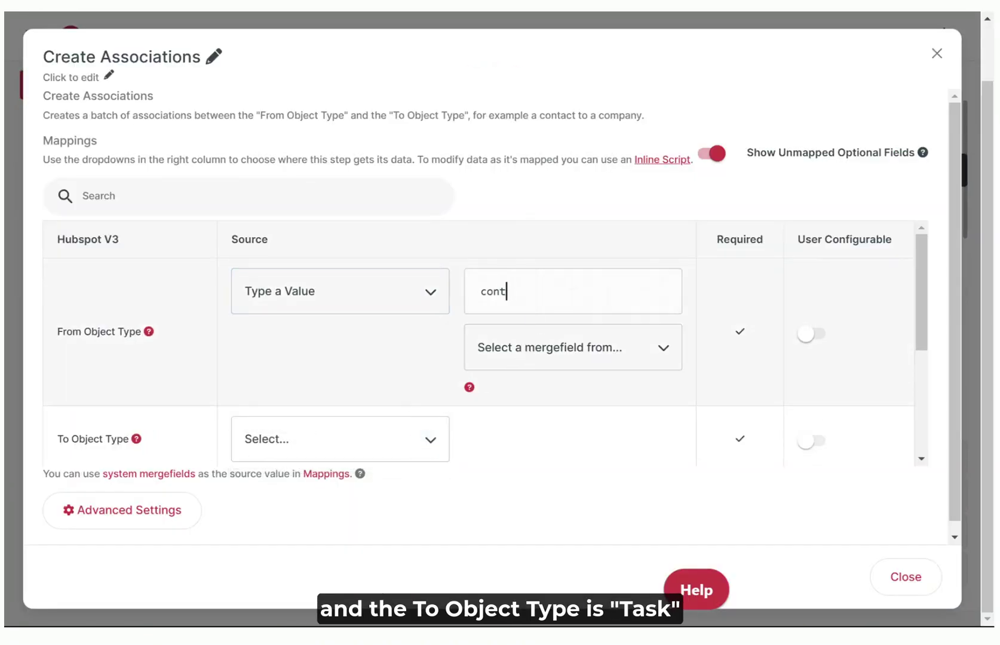
pyautogui.write('act')
pyautogui.scroll(-2, 330, 312)
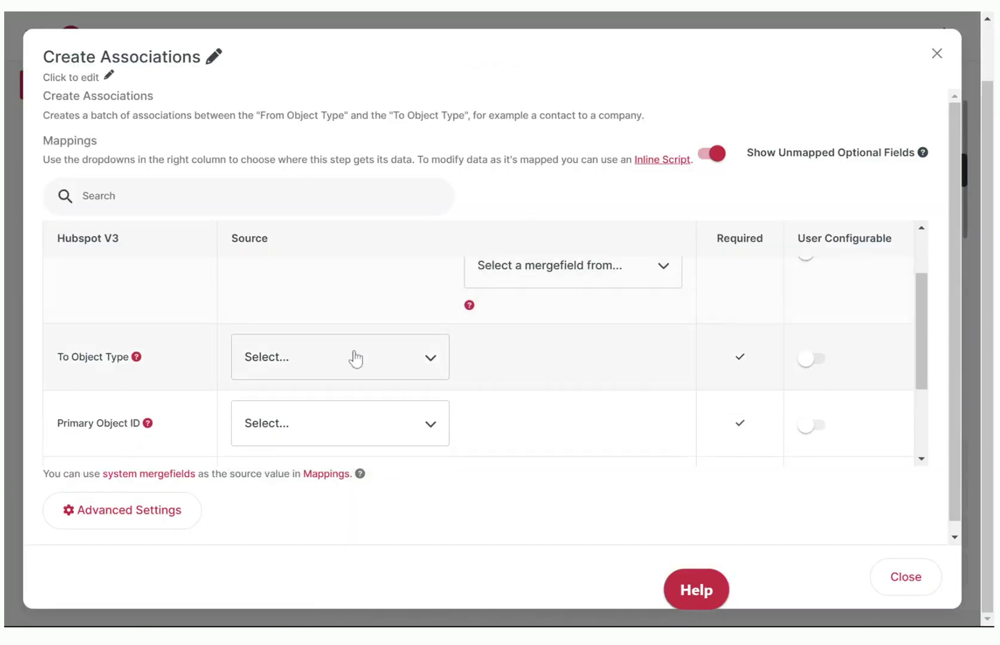
pyautogui.click(438, 364)
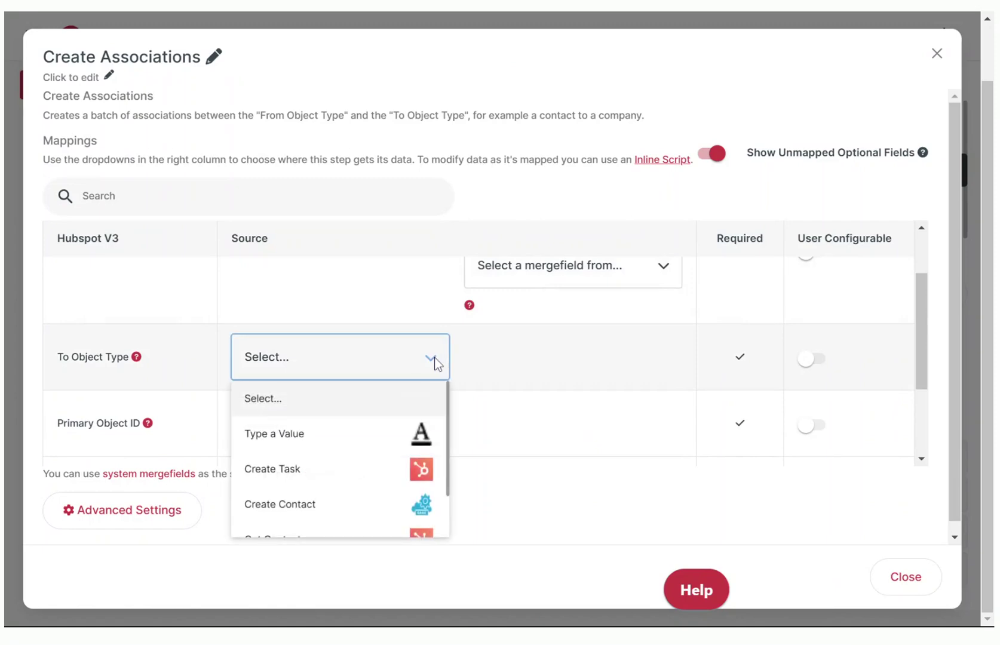
pyautogui.click(359, 445)
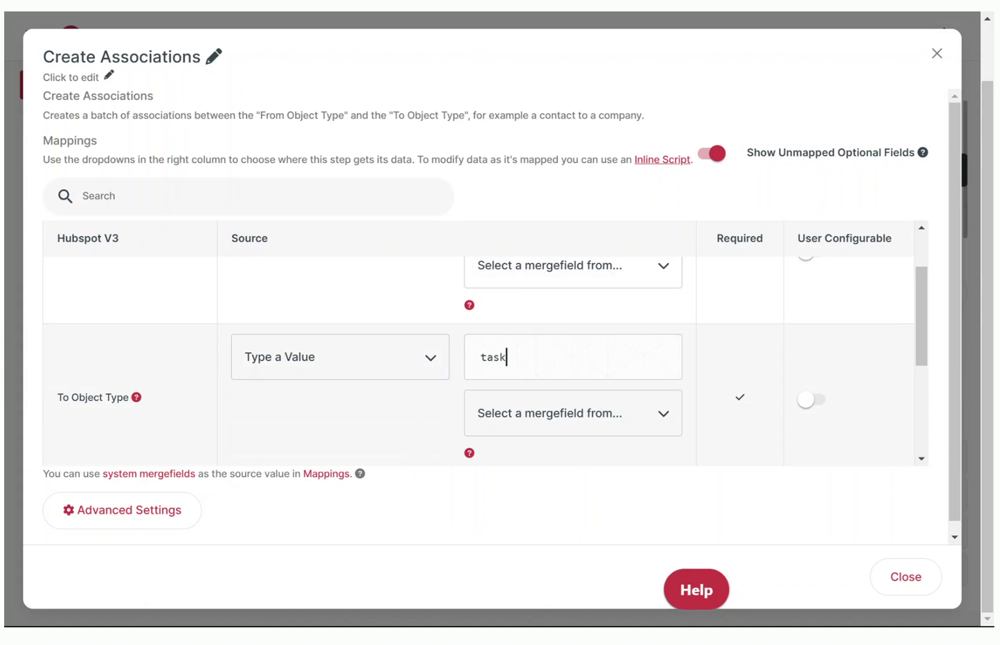
pyautogui.scroll(-4, 453, 386)
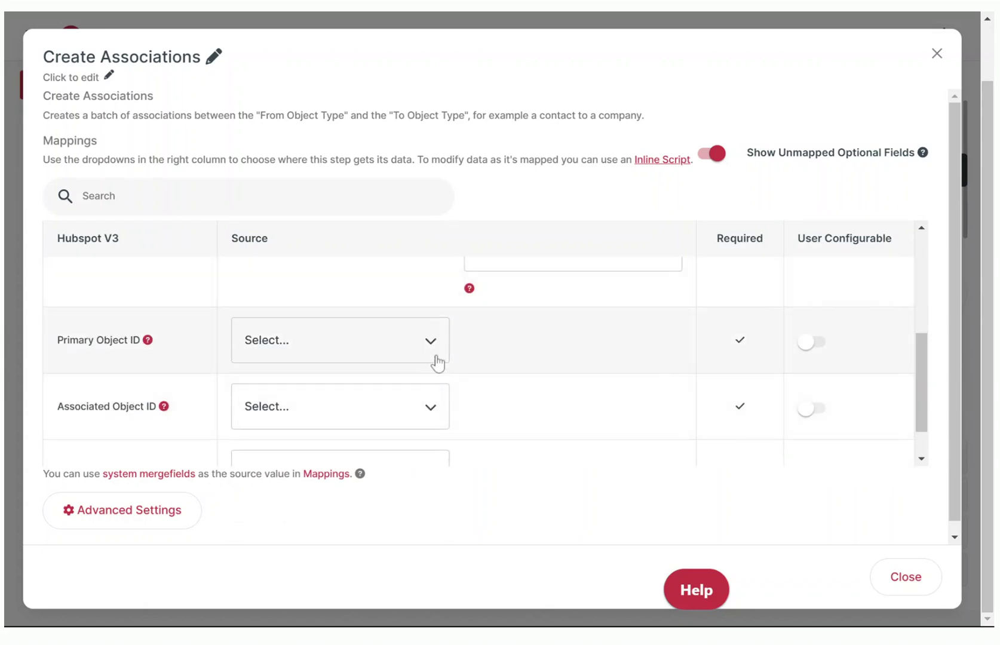
# Map Primary Object ID to Contact Created > Contact ID and Associated Object ID to Create Task > Task ID.
pyautogui.click(435, 352)
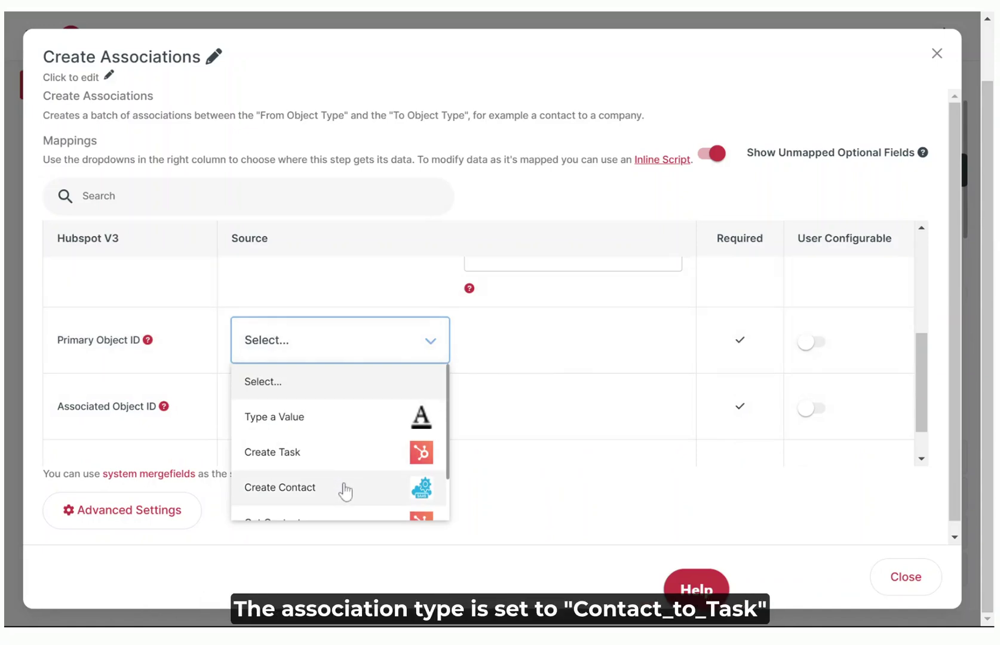
pyautogui.scroll(-1, 345, 492)
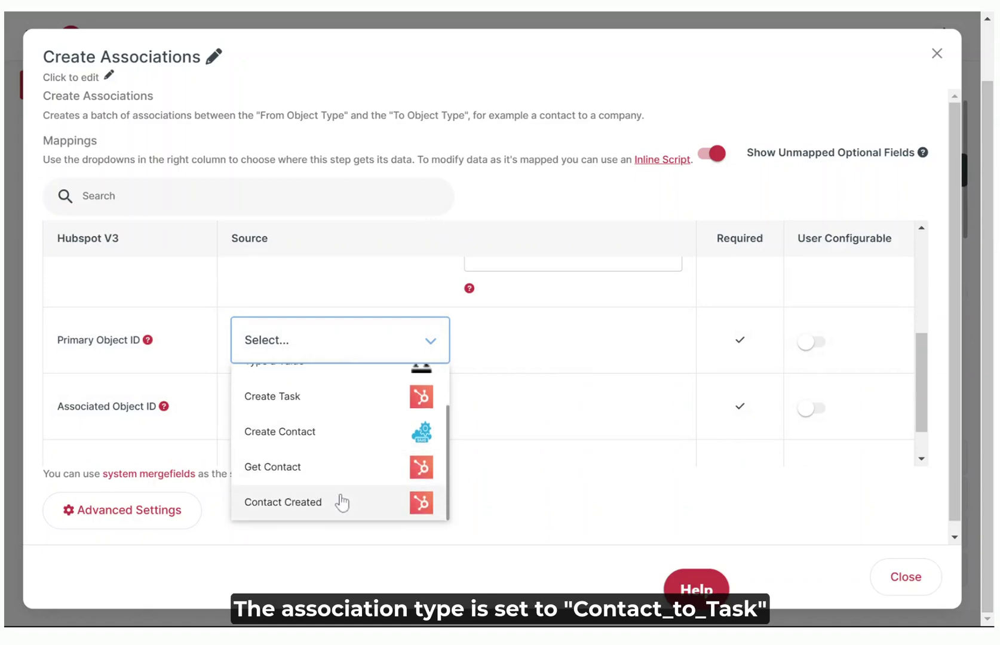
pyautogui.click(341, 502)
pyautogui.click(593, 351)
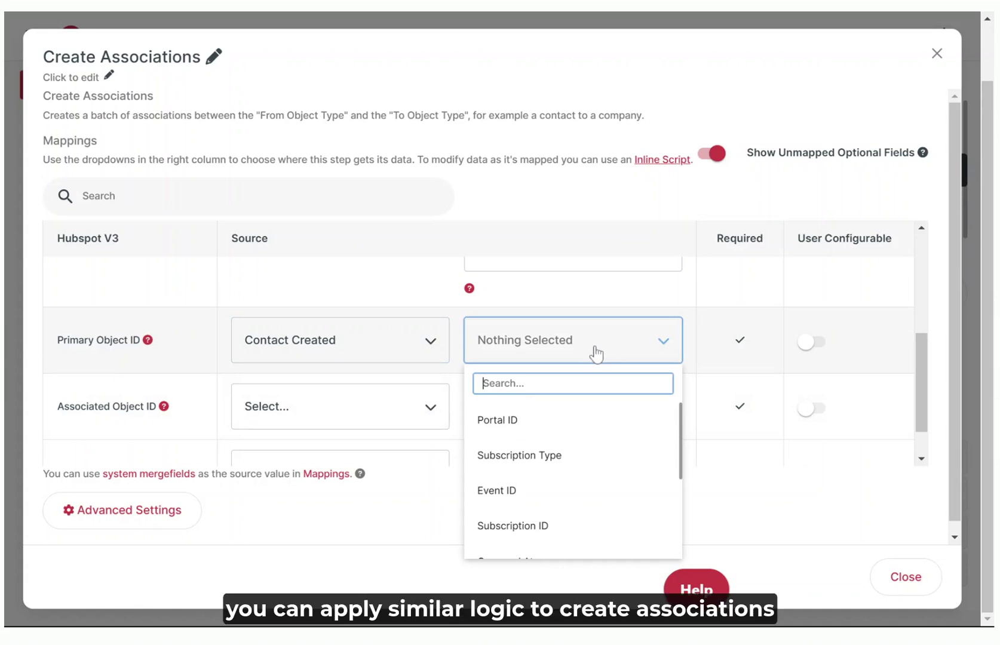
pyautogui.write('con')
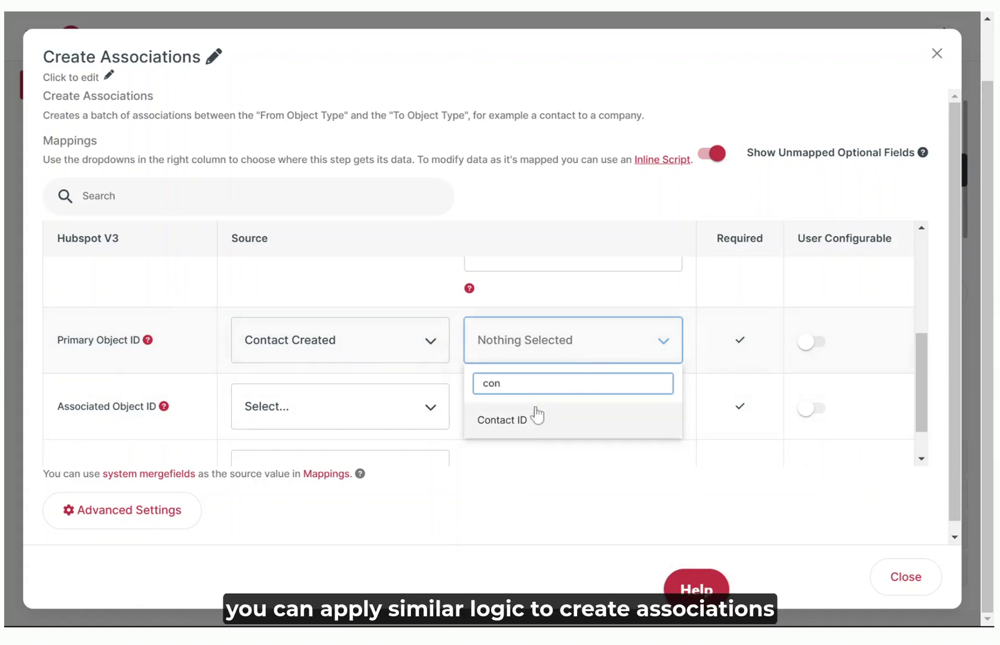
pyautogui.click(534, 418)
pyautogui.click(412, 423)
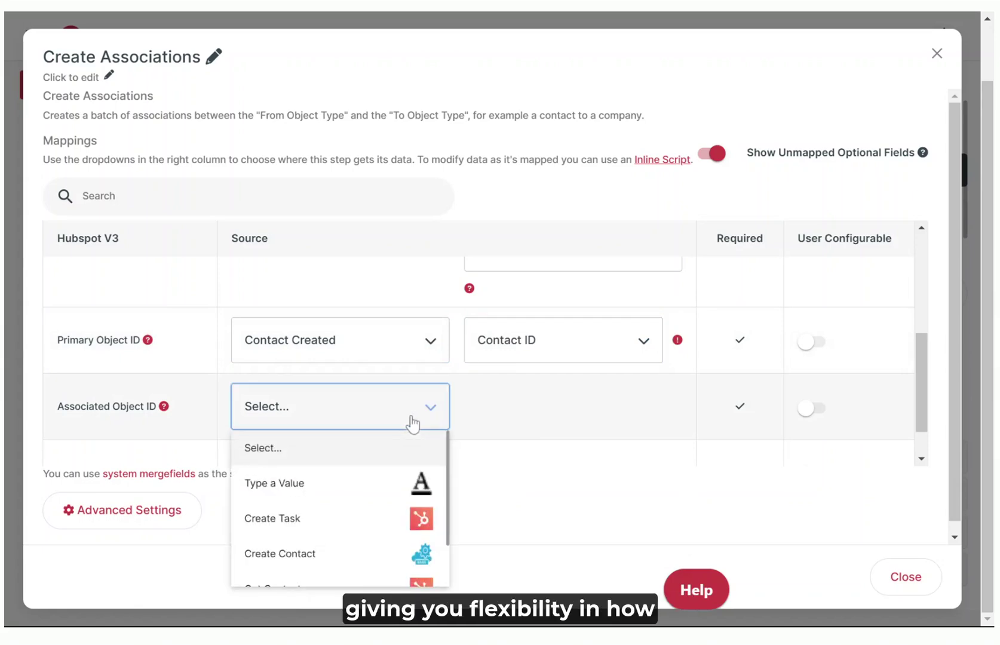
pyautogui.click(358, 519)
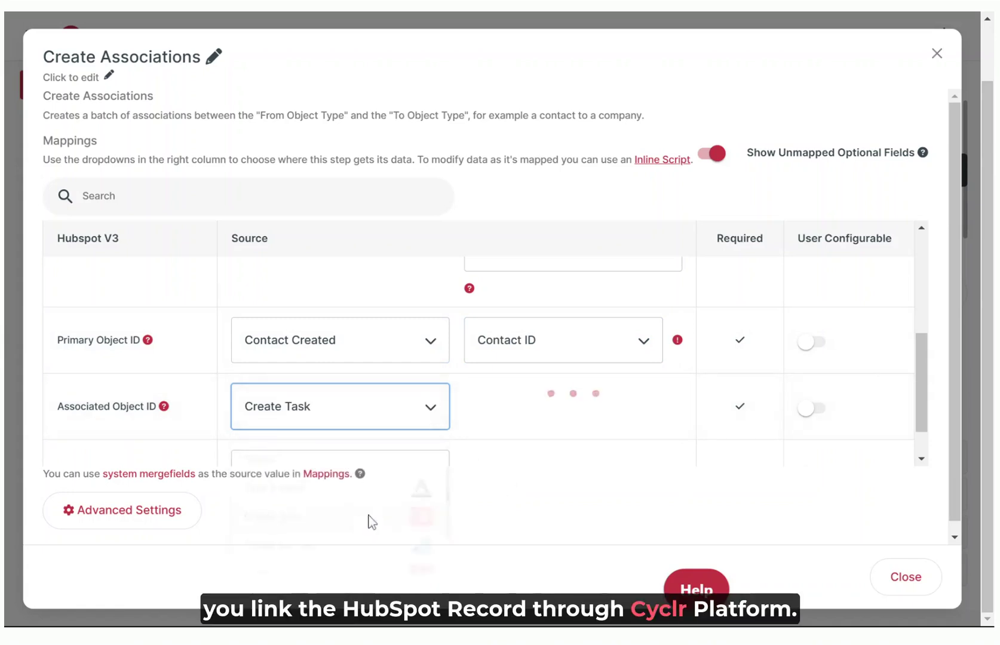
pyautogui.click(562, 421)
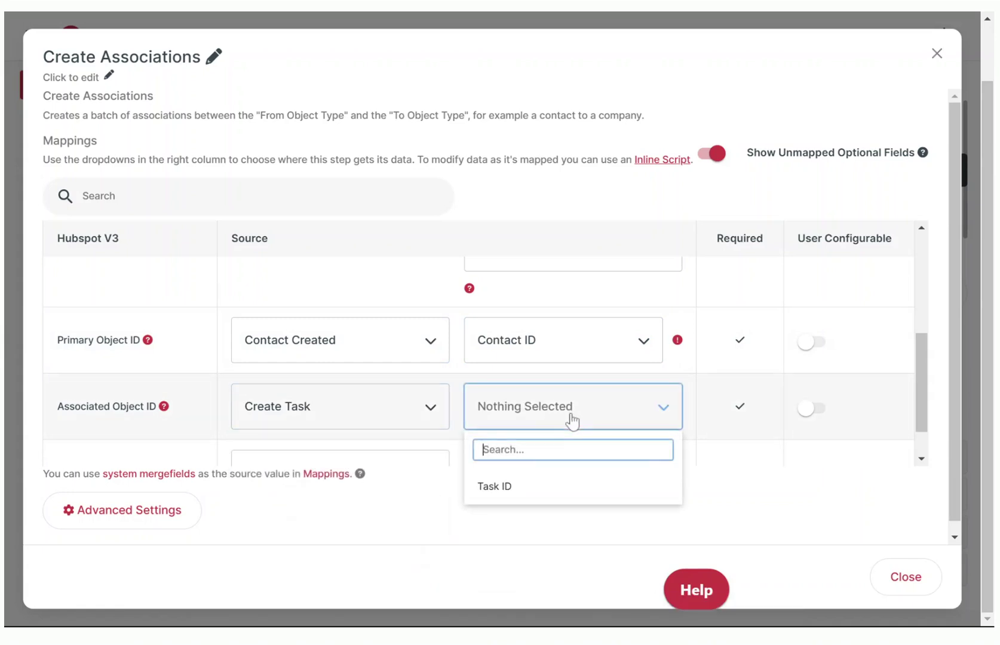
pyautogui.click(520, 486)
# Enter association type contact_to_task and run the cycle as a test.
pyautogui.click(634, 421)
pyautogui.write('contact_to_task')
pyautogui.scroll(-3, 637, 418)
pyautogui.scroll(-1, 675, 454)
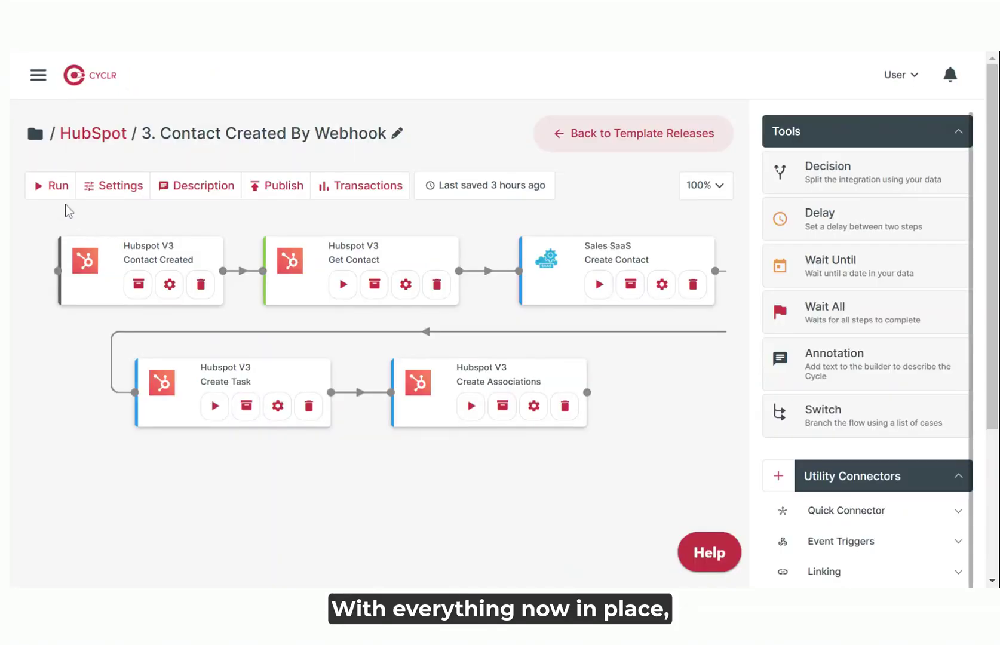
pyautogui.click(58, 197)
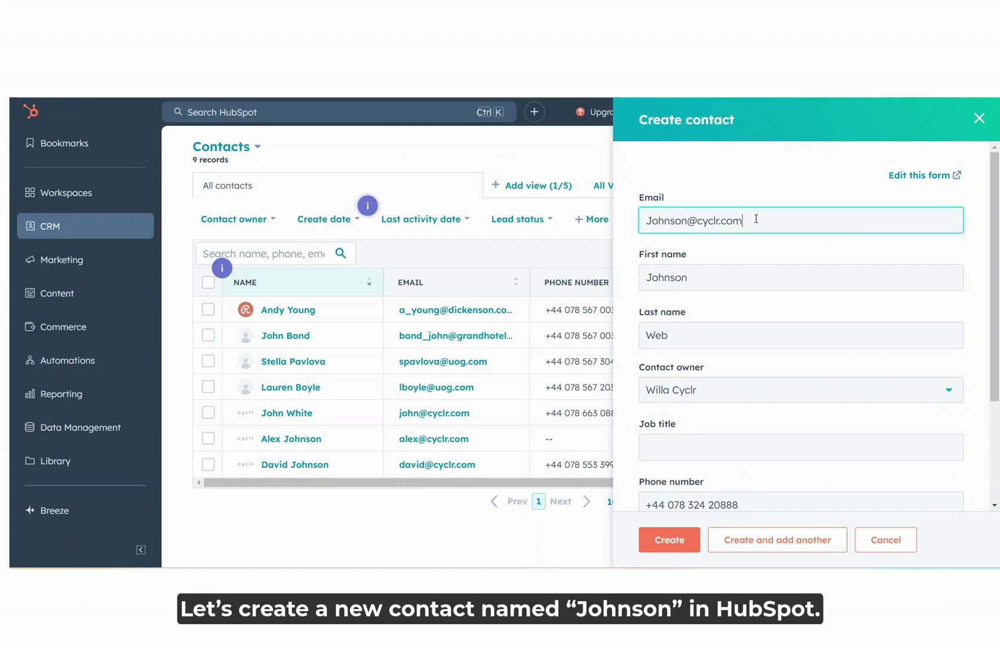
# Save the filled-in test contact in HubSpot's Create contact panel.
pyautogui.click(661, 540)
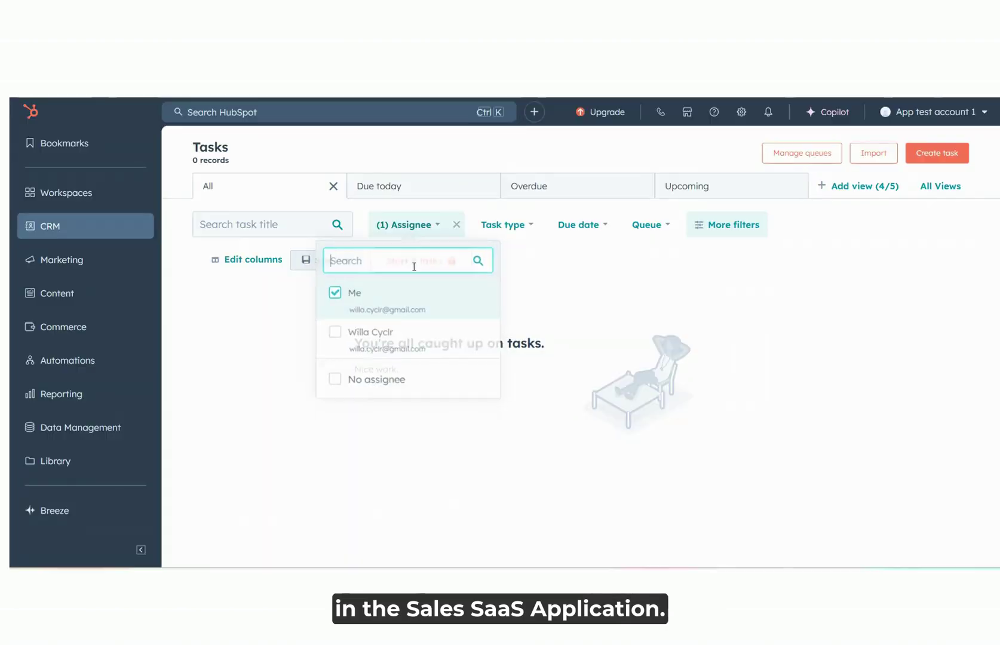
# Filter HubSpot tasks to No assignee, revealing the auto-generated 'Data Synced!' follow-up task.
pyautogui.click(331, 386)
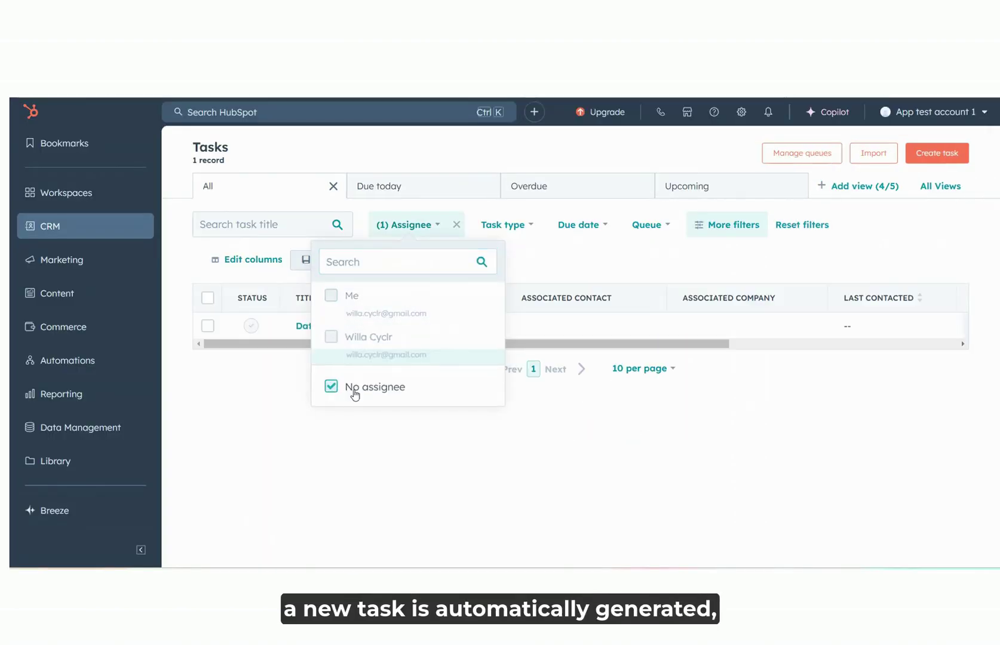
pyautogui.click(465, 465)
pyautogui.moveTo(419, 330)
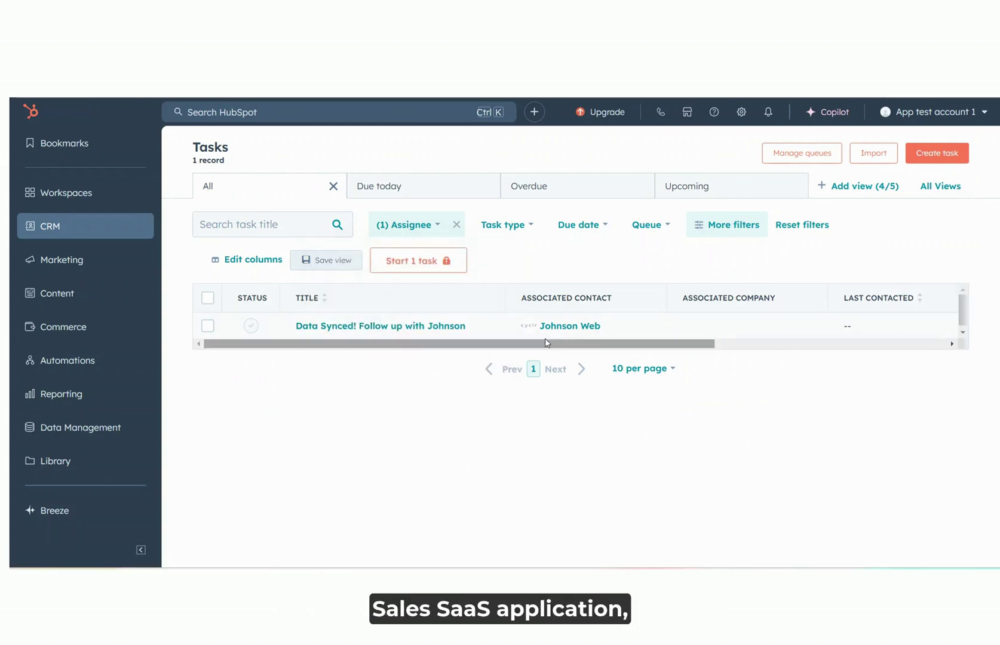